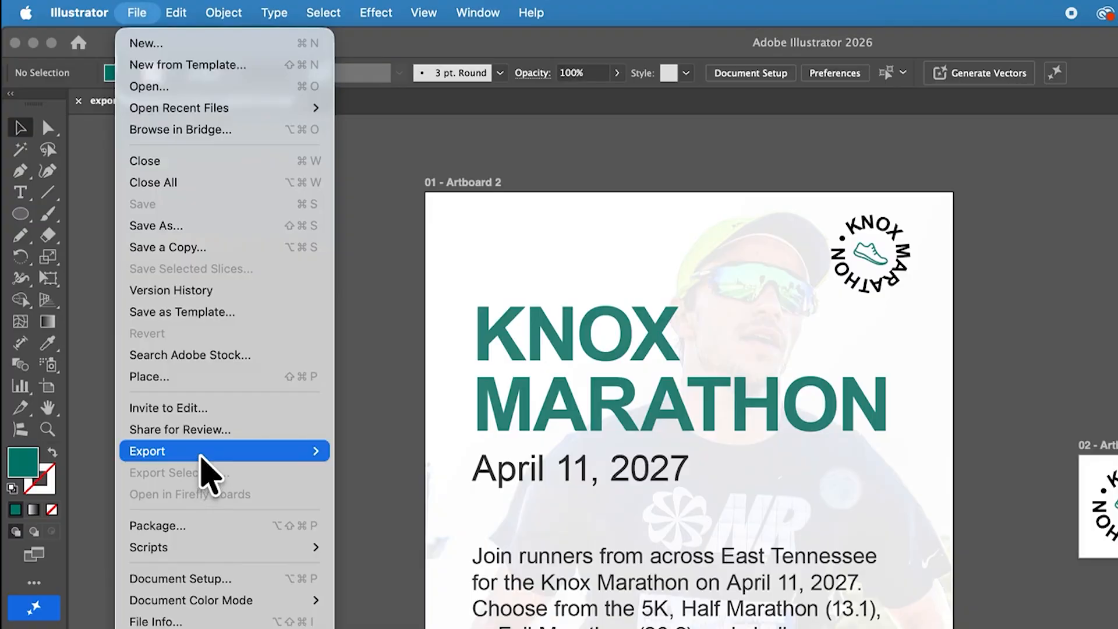
Start an Export As of the document and choose JPEG (jpg) as the file format
click(403, 475)
click(627, 511)
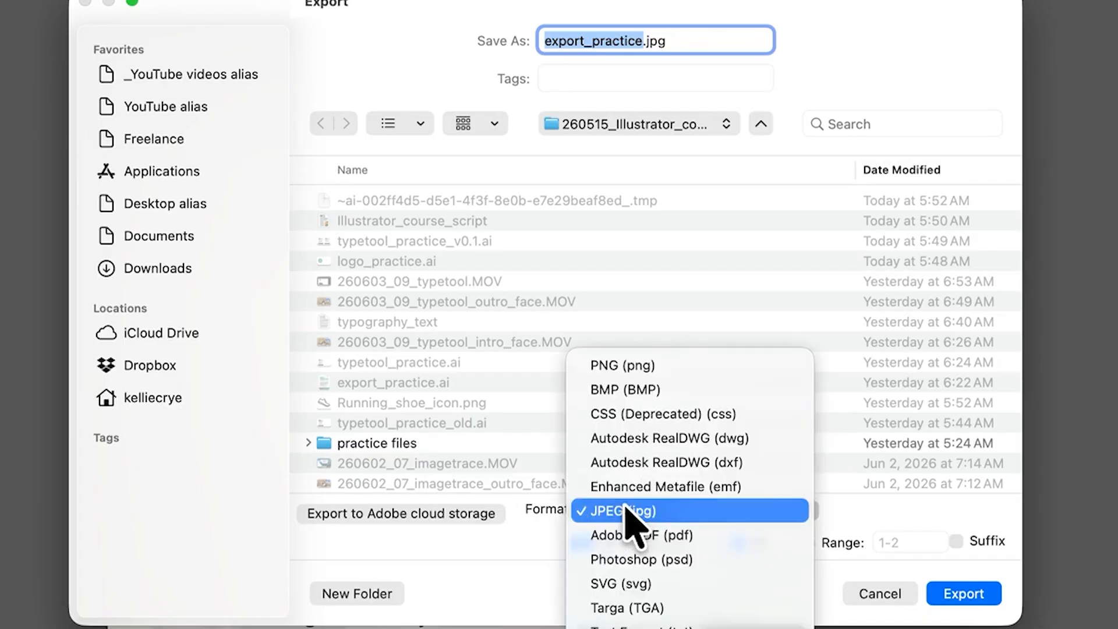
click(616, 511)
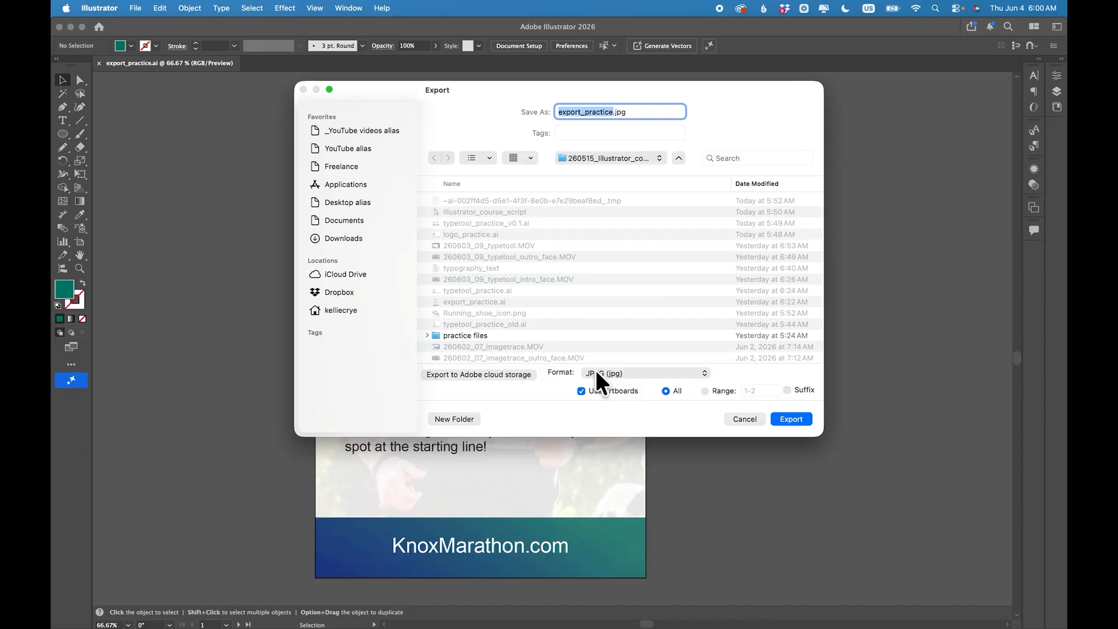
drag(392, 89, 418, 116)
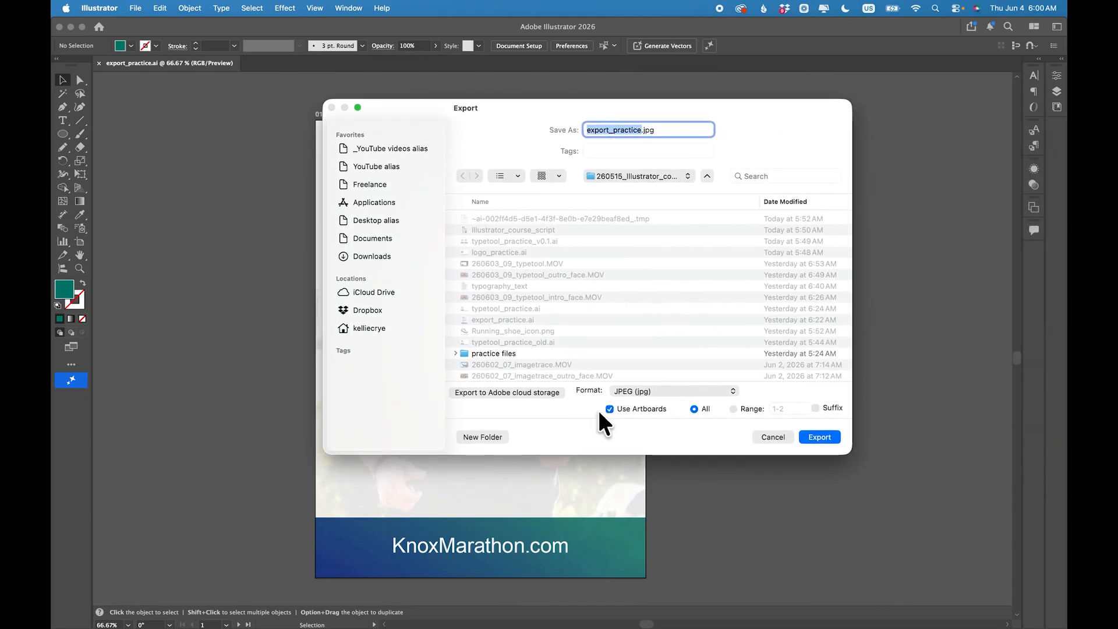
Limit the JPEG export to artboard range 1, keep the 260515_Illustrator_course folder as destination, and proceed with the export
click(735, 409)
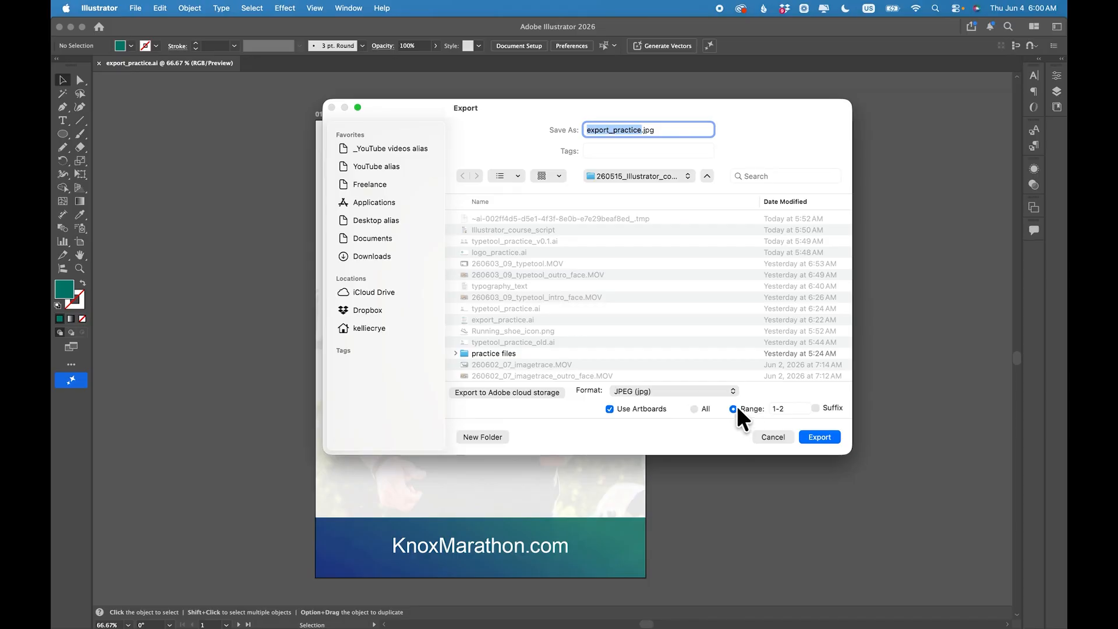
click(785, 407)
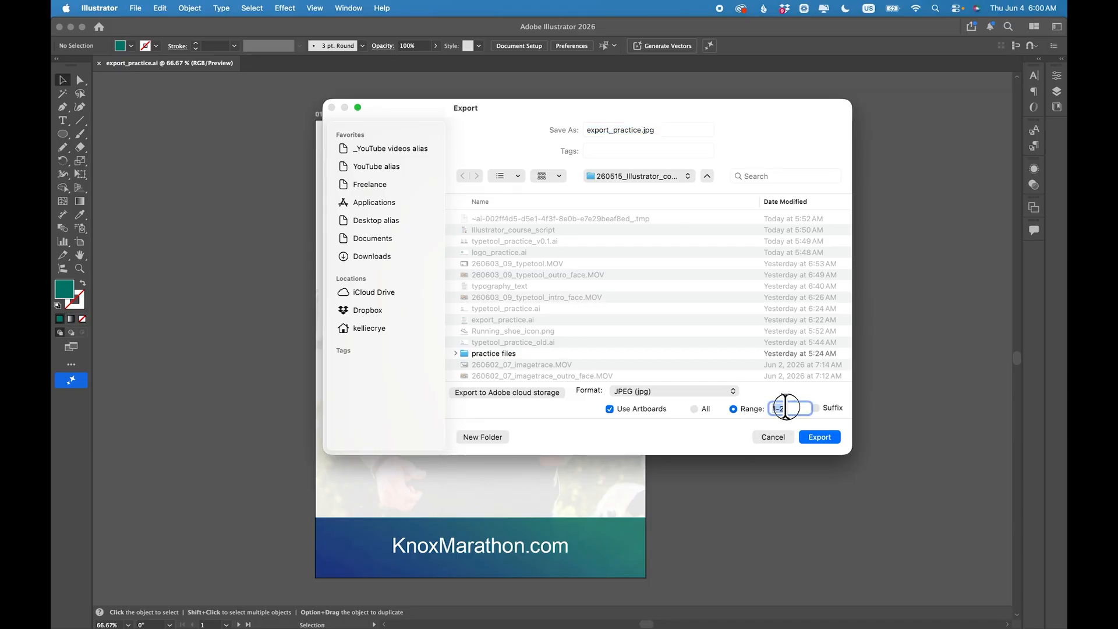
click(678, 175)
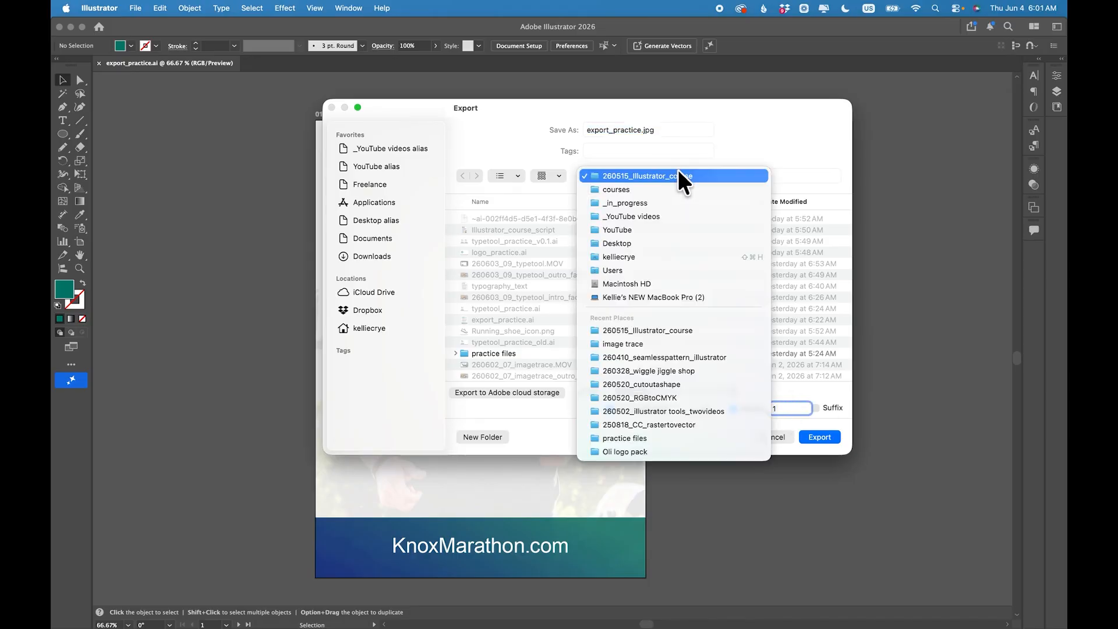
click(677, 171)
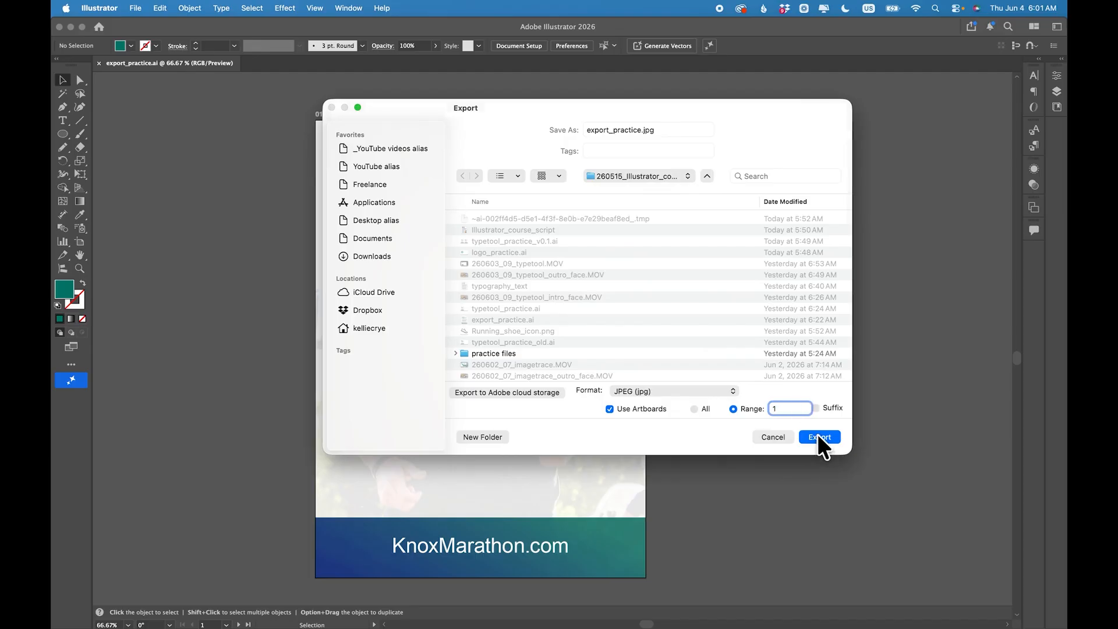
click(817, 436)
Export the JPEG with the RGB color model, quality 10 (Maximum) and High (300 ppi) resolution
drag(672, 251, 672, 198)
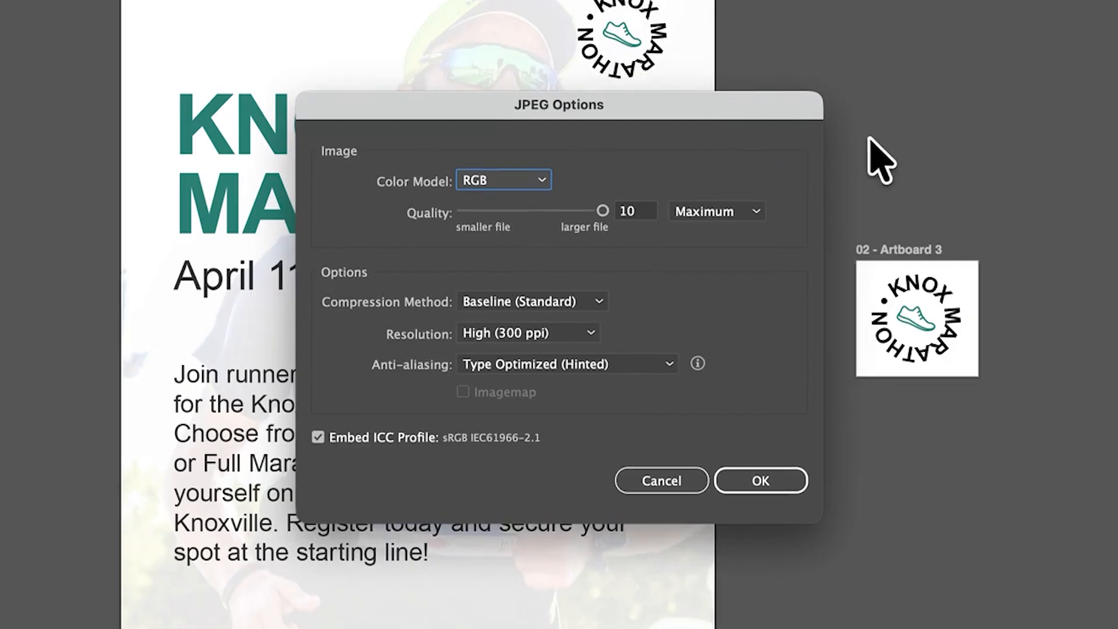
click(541, 182)
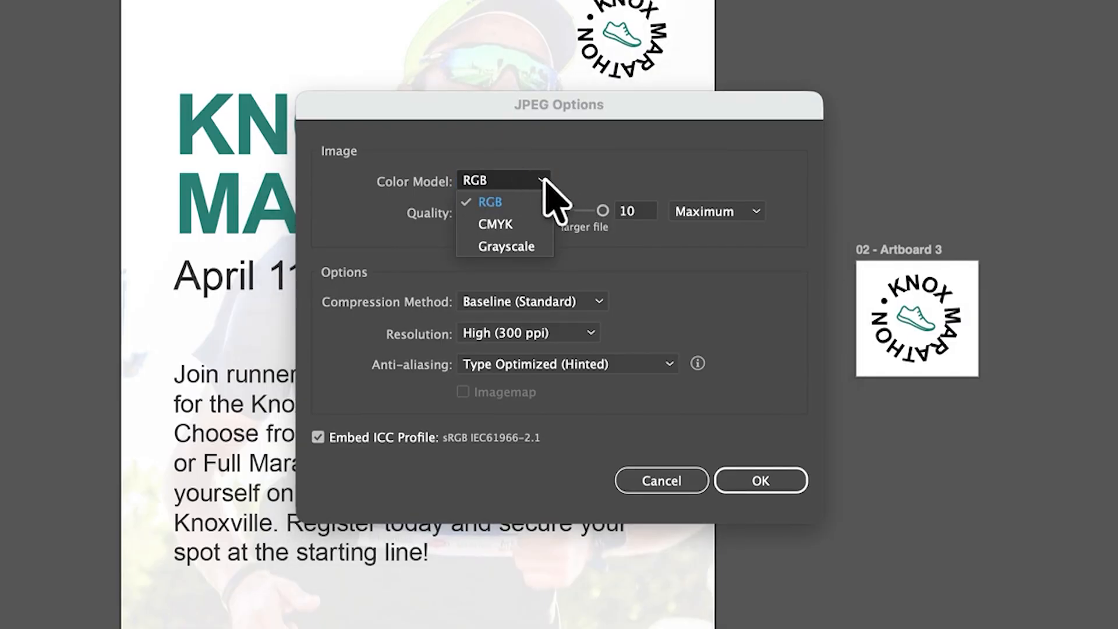
click(655, 174)
drag(599, 211, 675, 216)
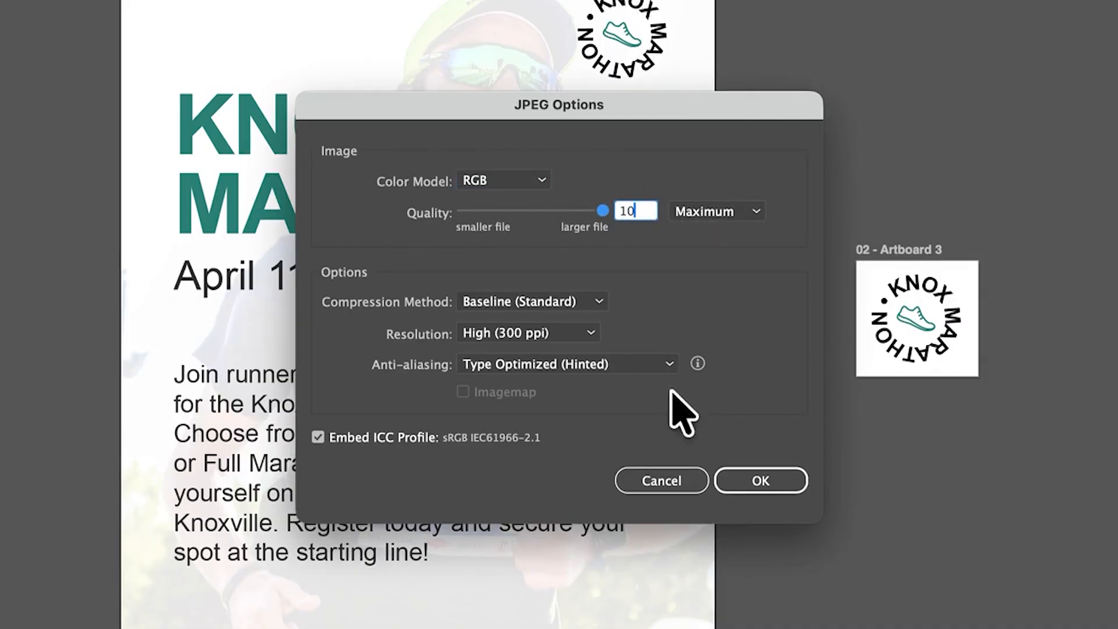
click(591, 333)
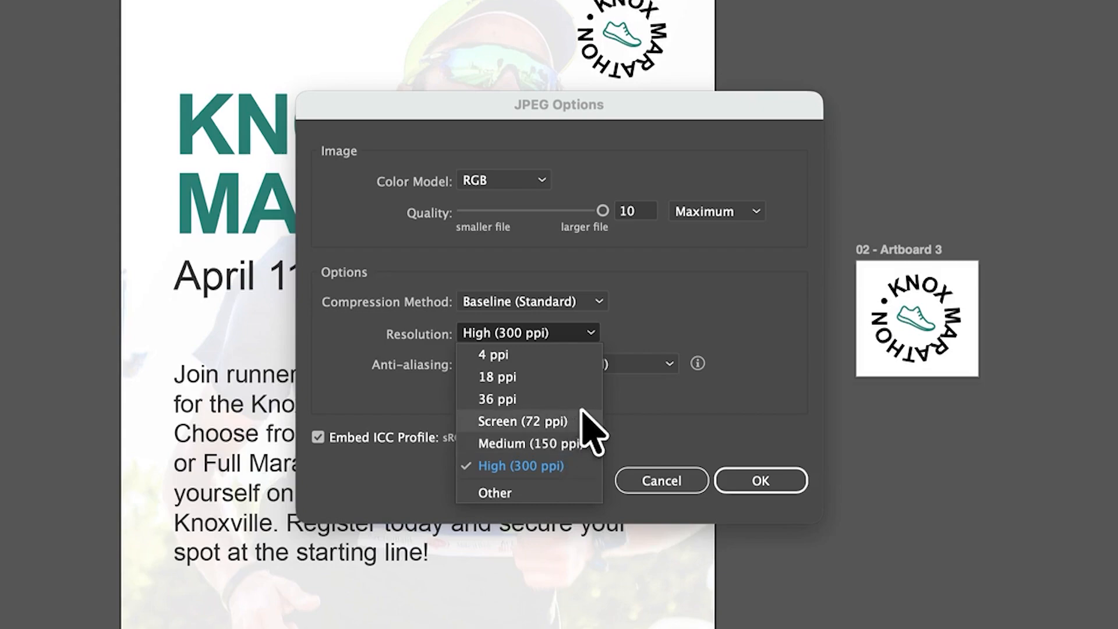
click(786, 424)
click(757, 481)
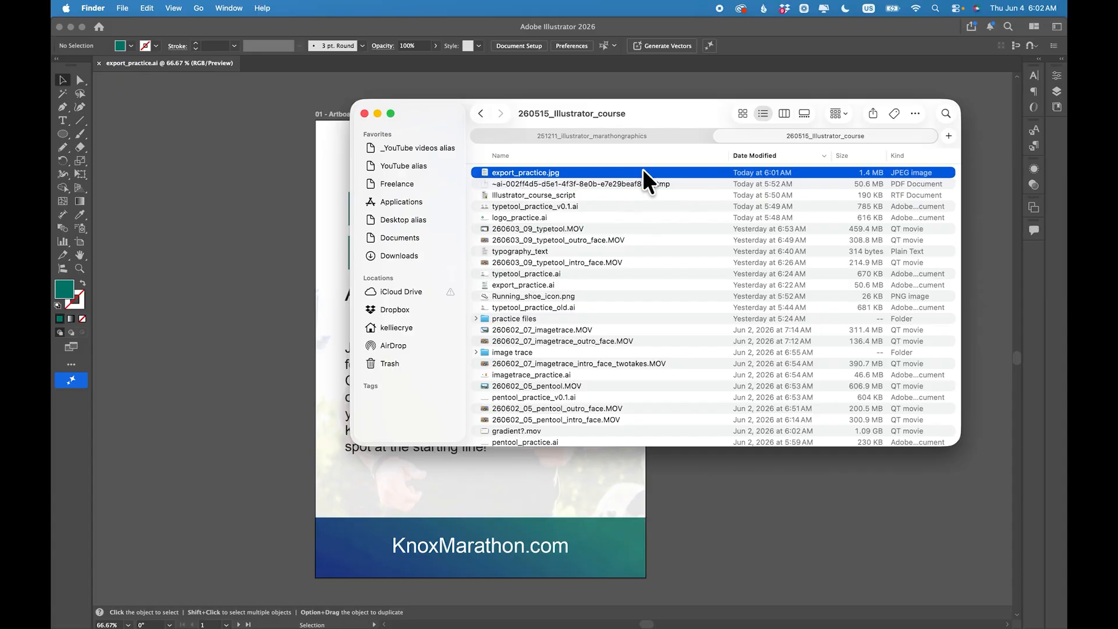
Preview the exported export_practice.jpg in Finder, close the preview, and return to Illustrator
key(space)
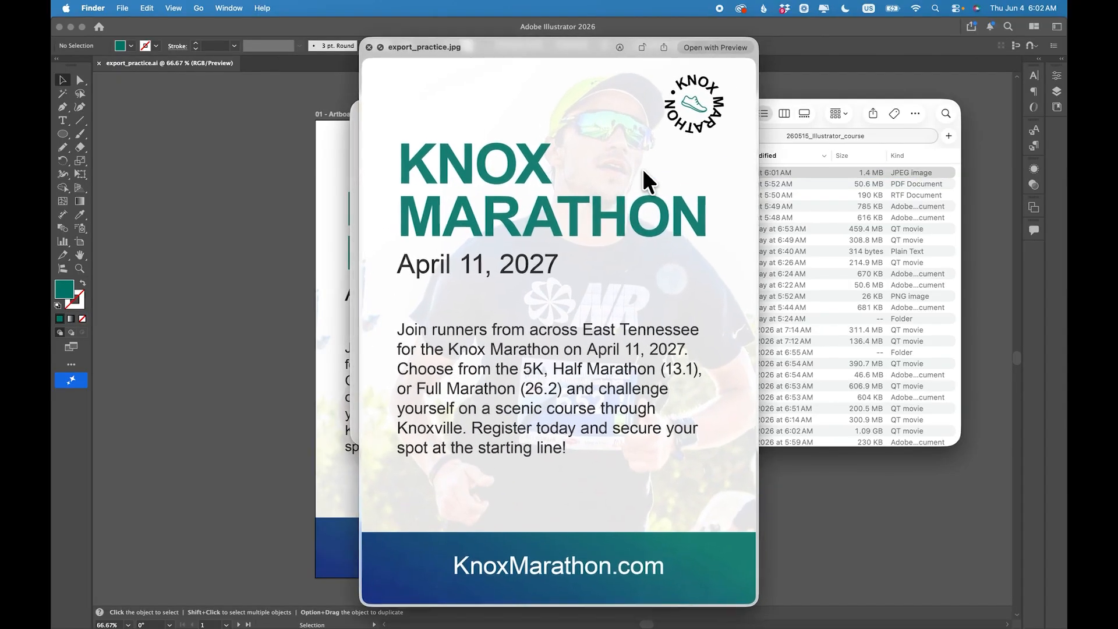
key(space)
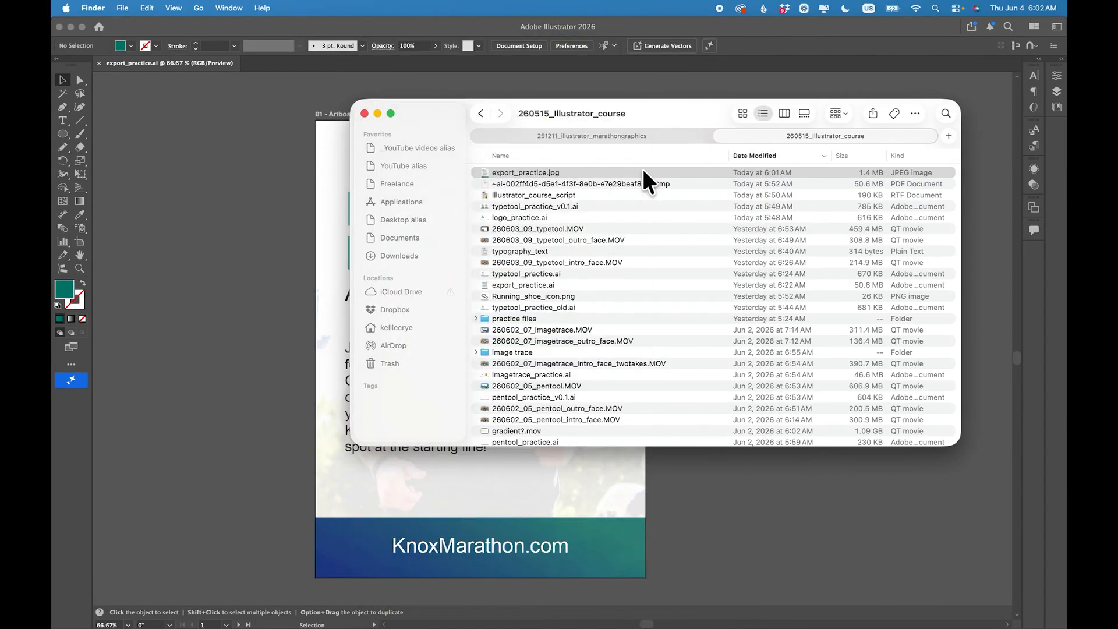
click(253, 156)
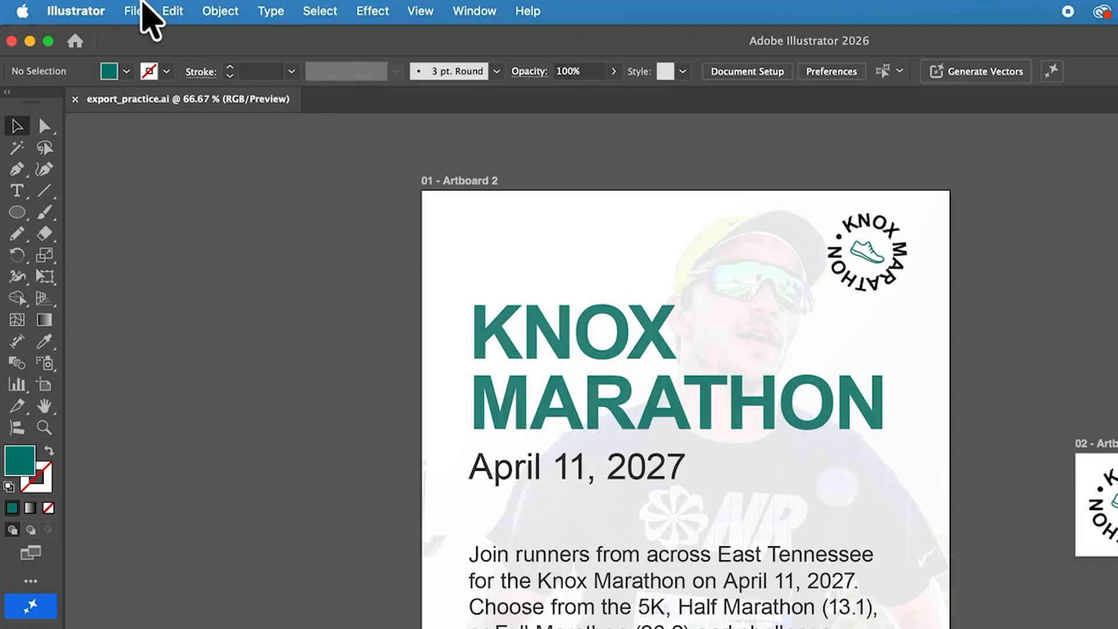
Start another Export As of the document and choose Adobe PDF (pdf) as the file format
click(134, 9)
mouse_move(294, 453)
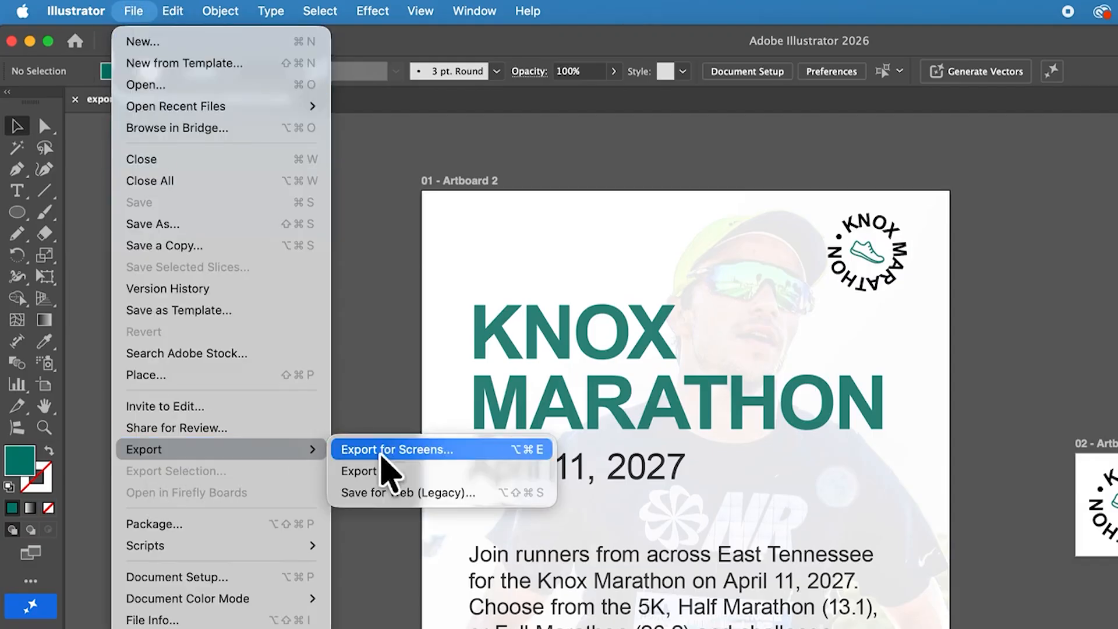
click(419, 470)
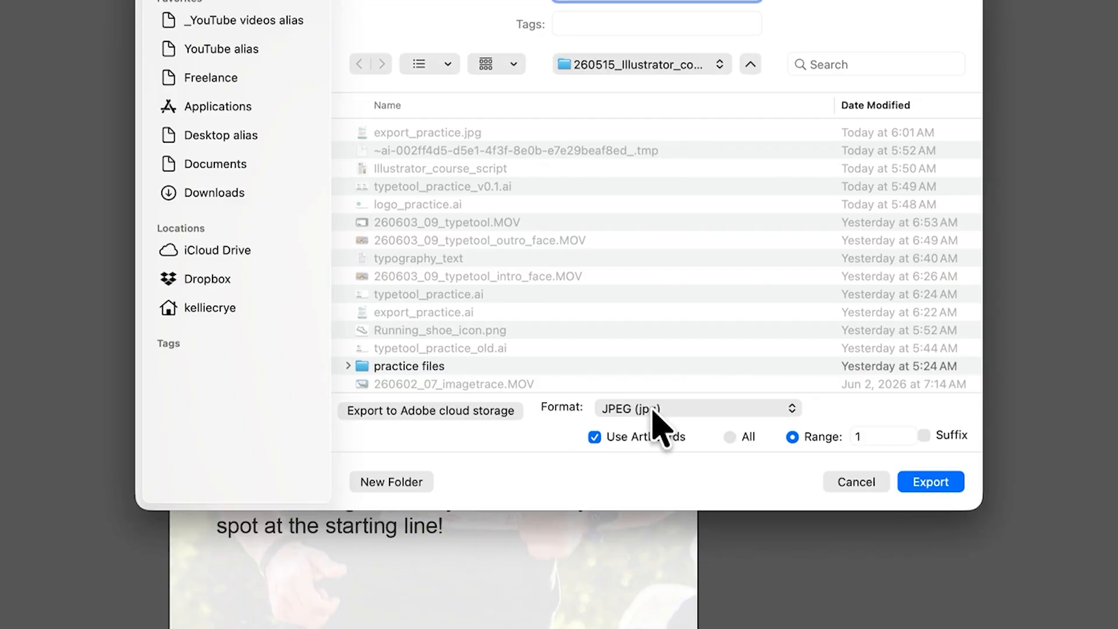
click(655, 409)
click(746, 429)
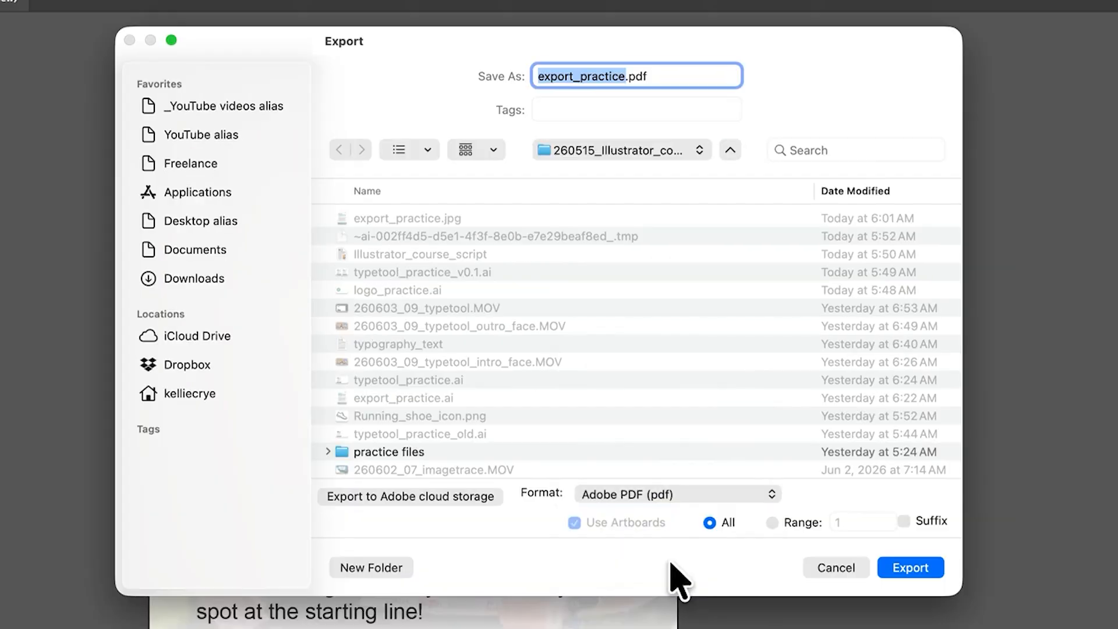
drag(420, 55, 450, 95)
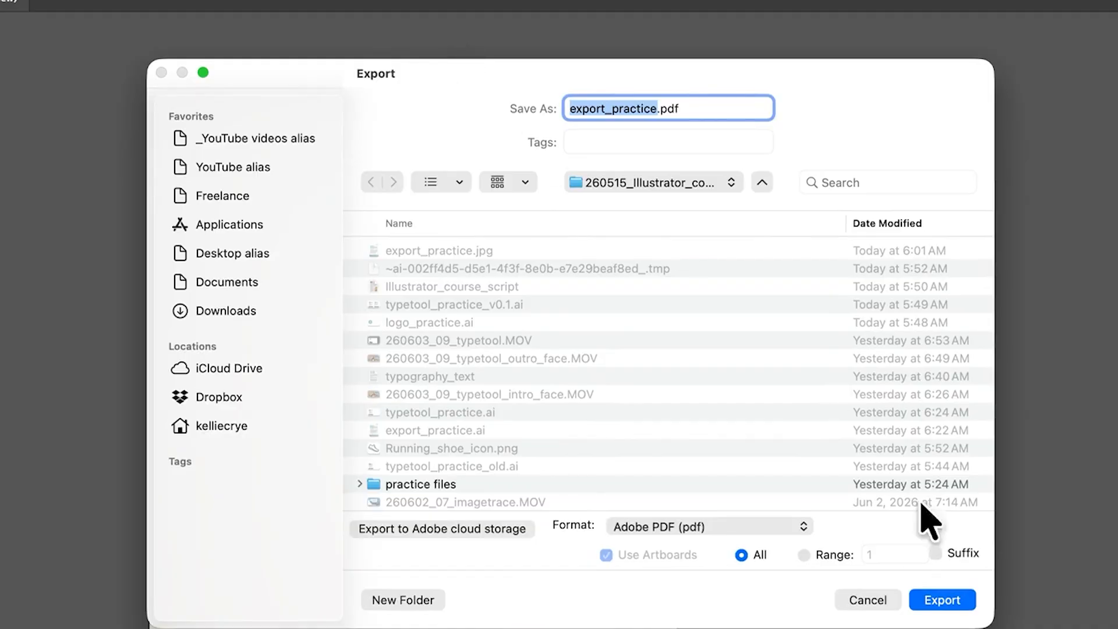
Limit the PDF export to artboard range 1, keep the 260515_Illustrator_course folder, and proceed with the export
click(803, 555)
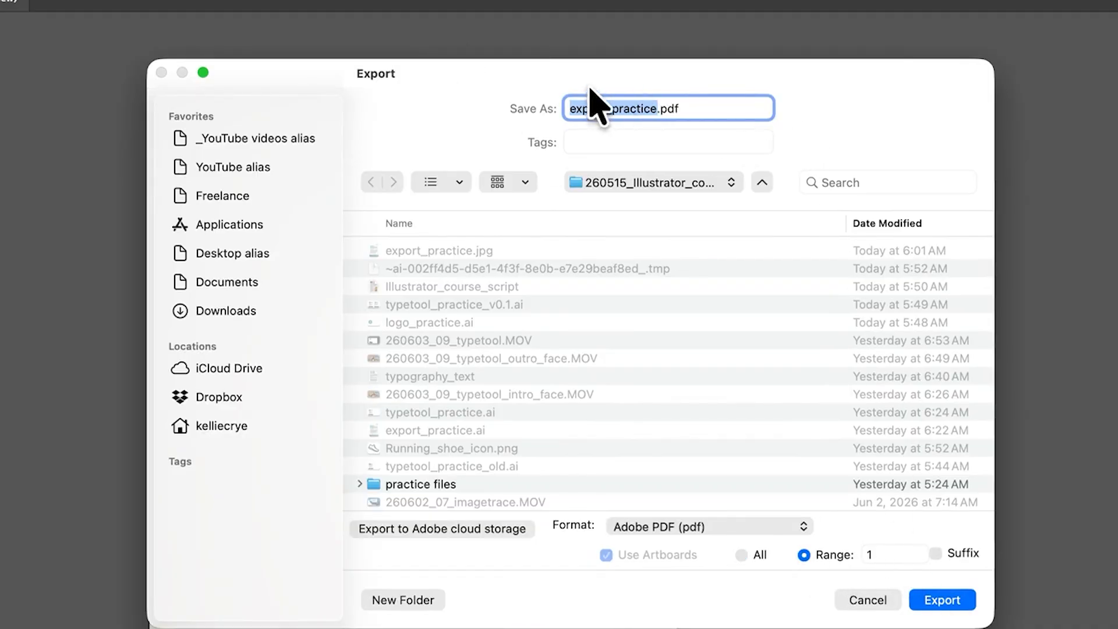
click(729, 183)
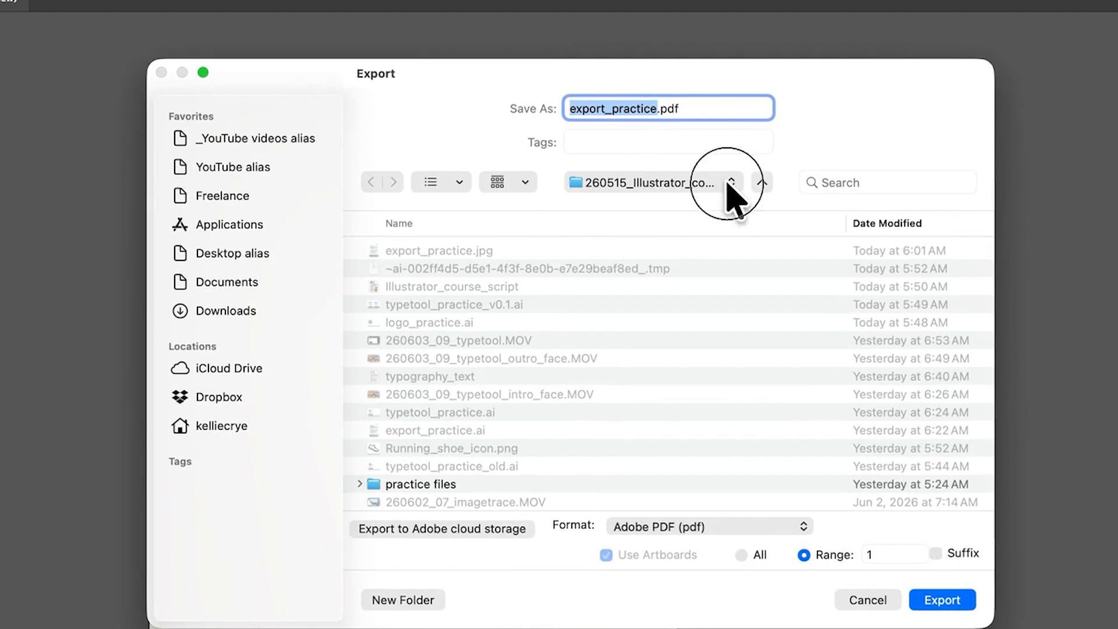
click(732, 182)
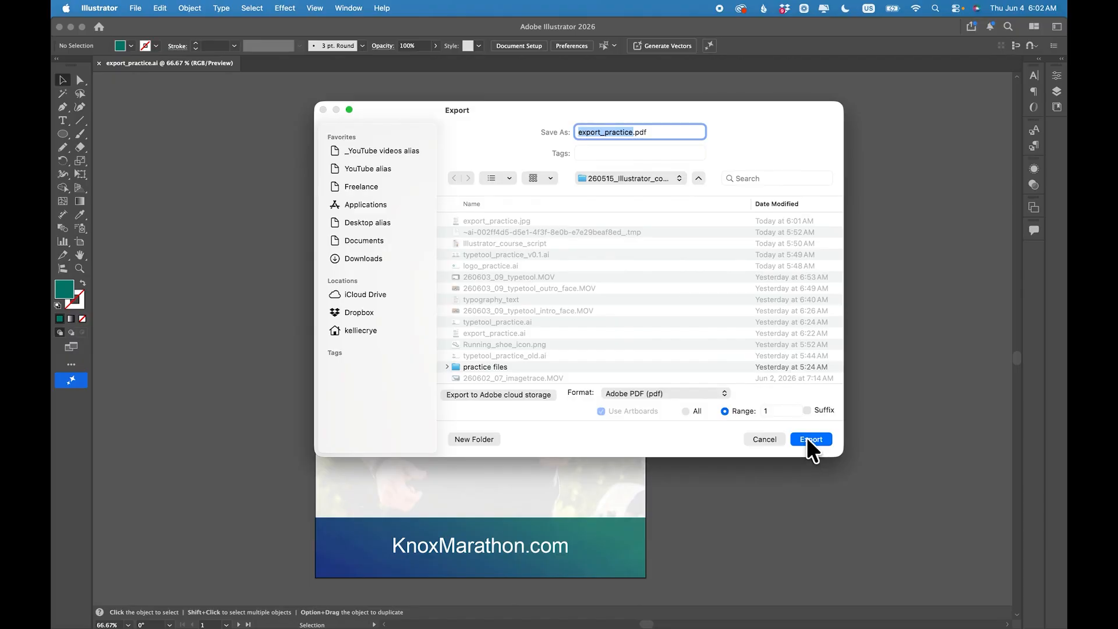
click(942, 599)
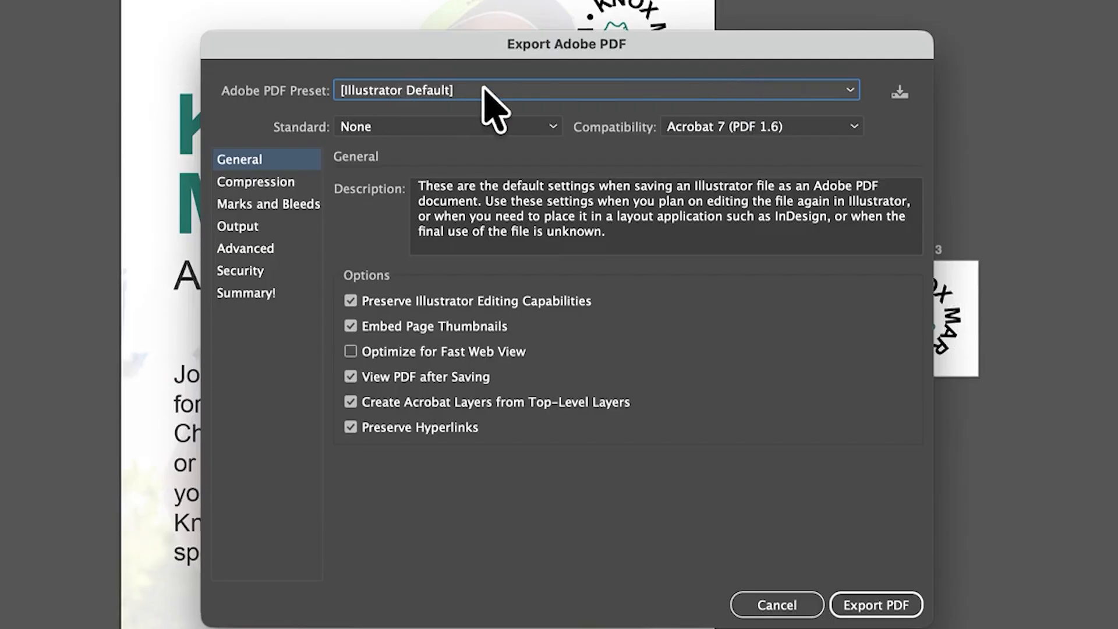
Export the PDF using the [Illustrator Default] preset and look over the resulting page in Acrobat
click(488, 93)
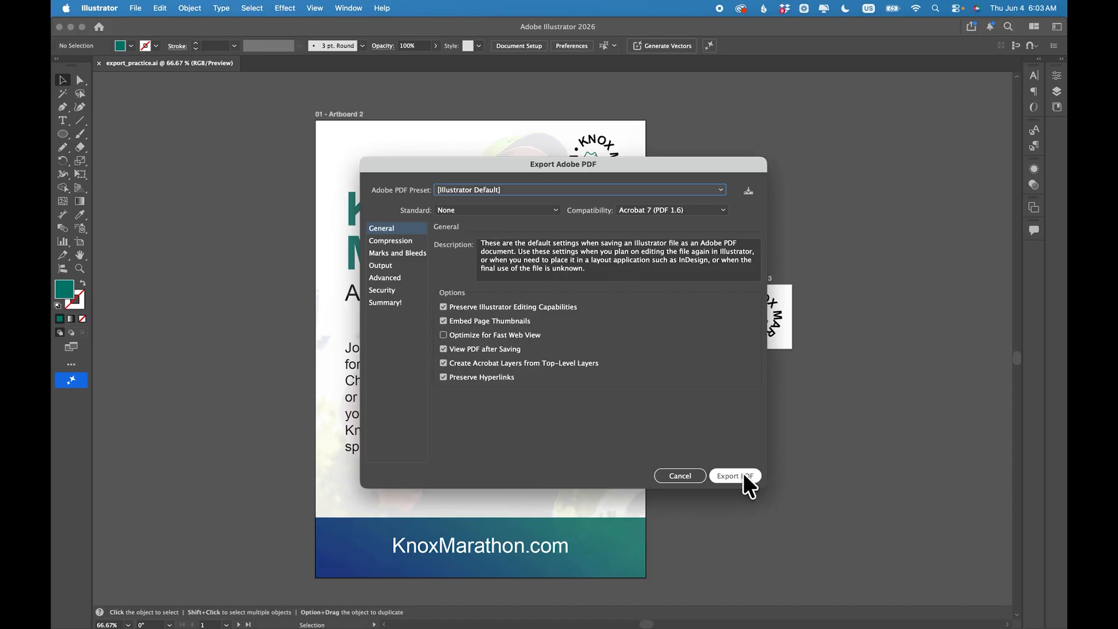
click(734, 476)
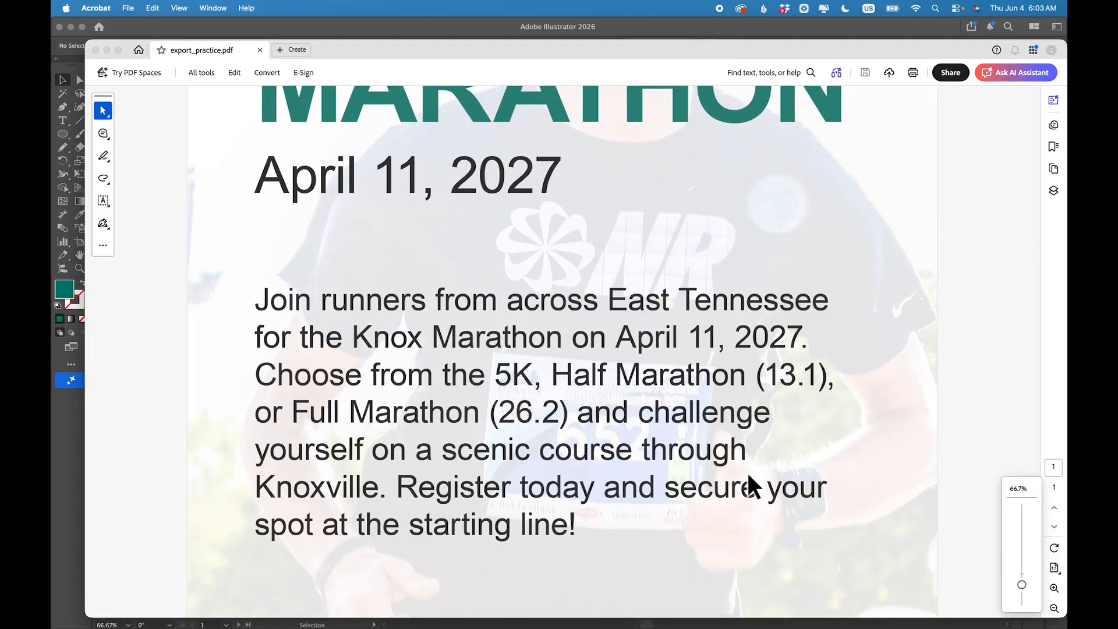
scroll(748, 486, down, 5)
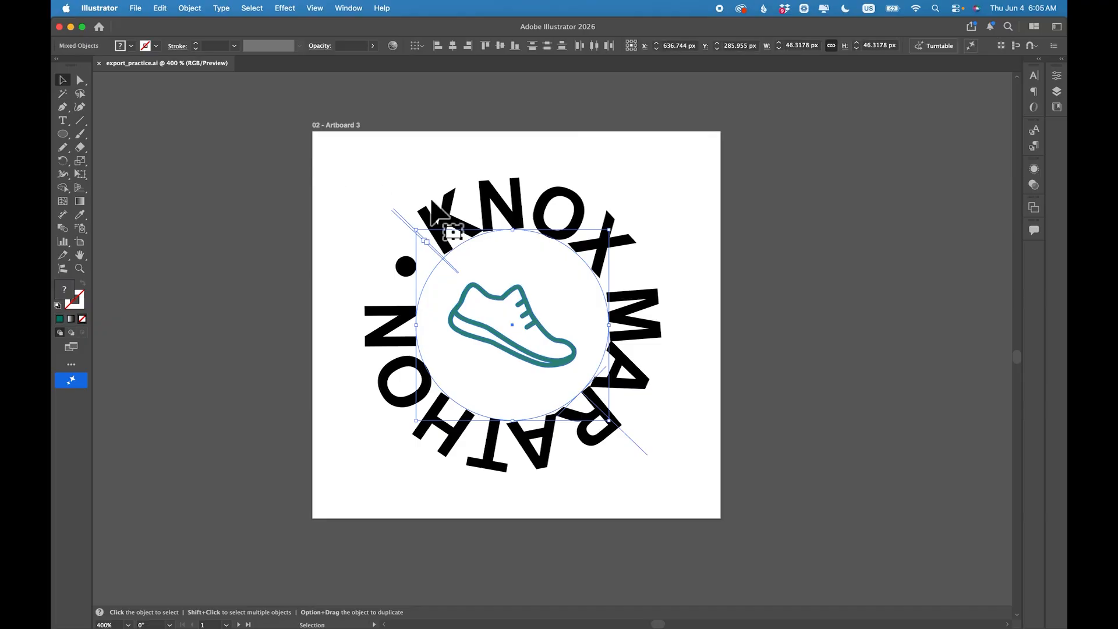
Try moving the circular Knox Marathon logo off its artboard, and clear the selection
drag(432, 232, 825, 235)
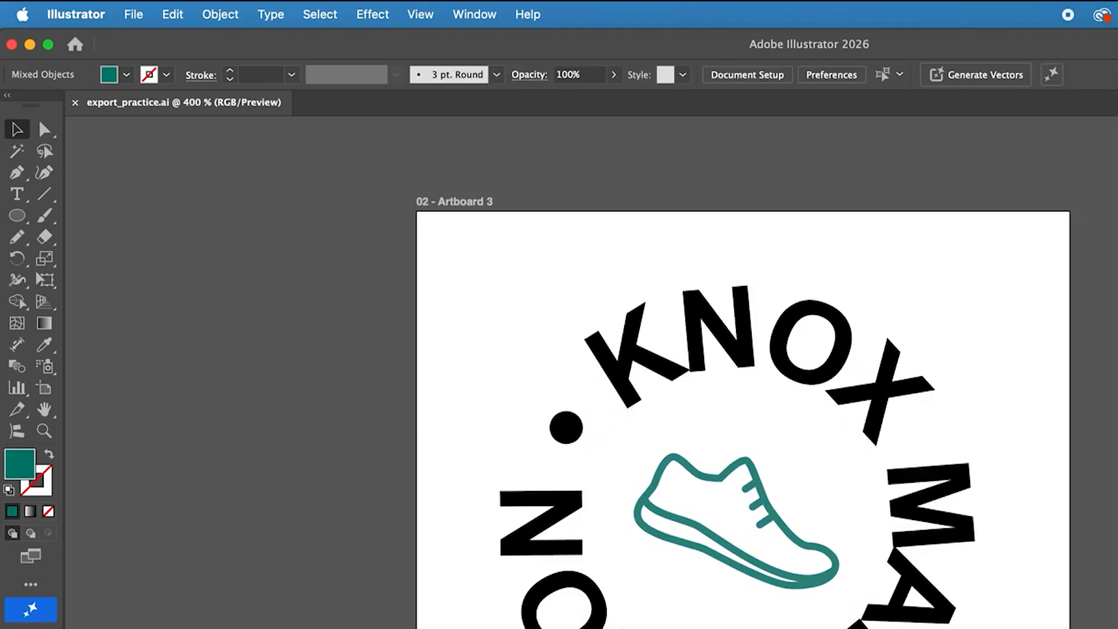
key(super+shift+a)
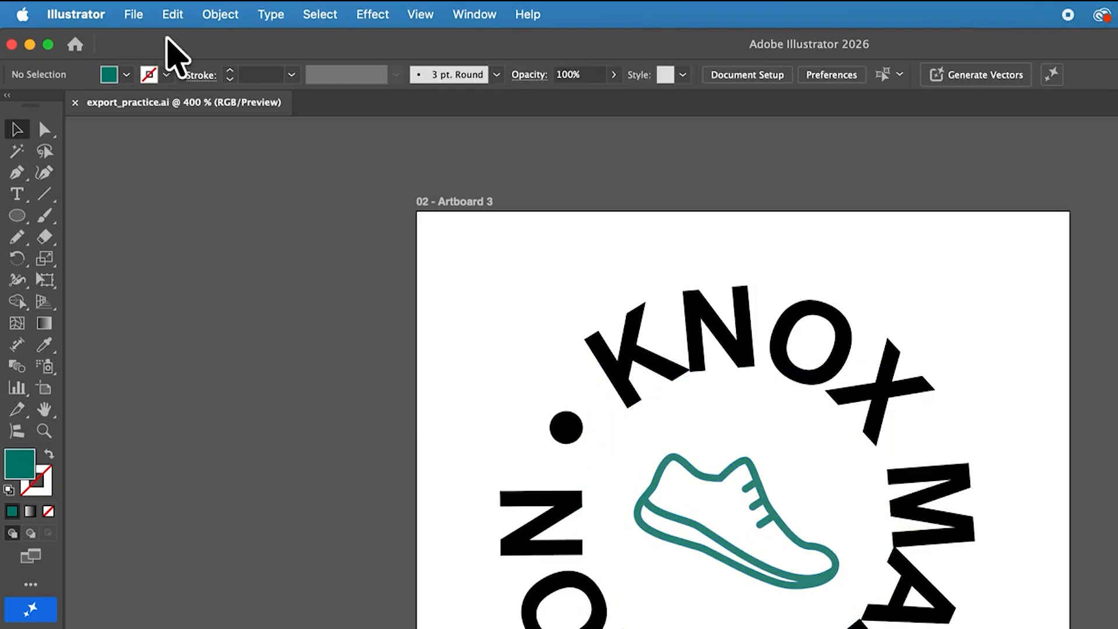
Start an Export As for the logo artboard and choose PNG (png) as the file format
click(142, 17)
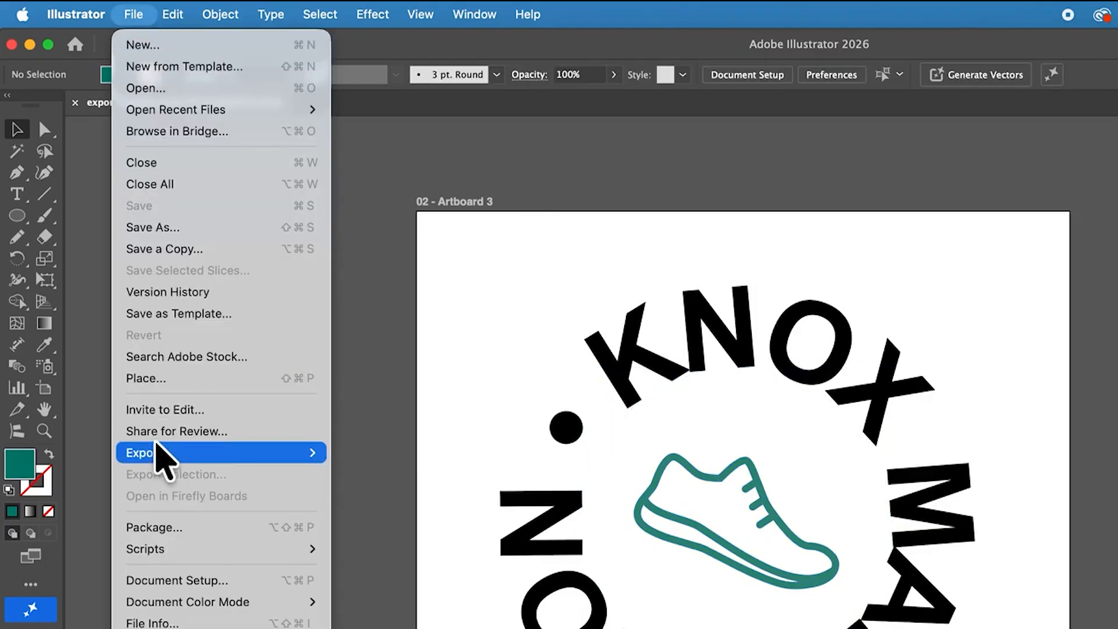
mouse_move(161, 453)
click(414, 474)
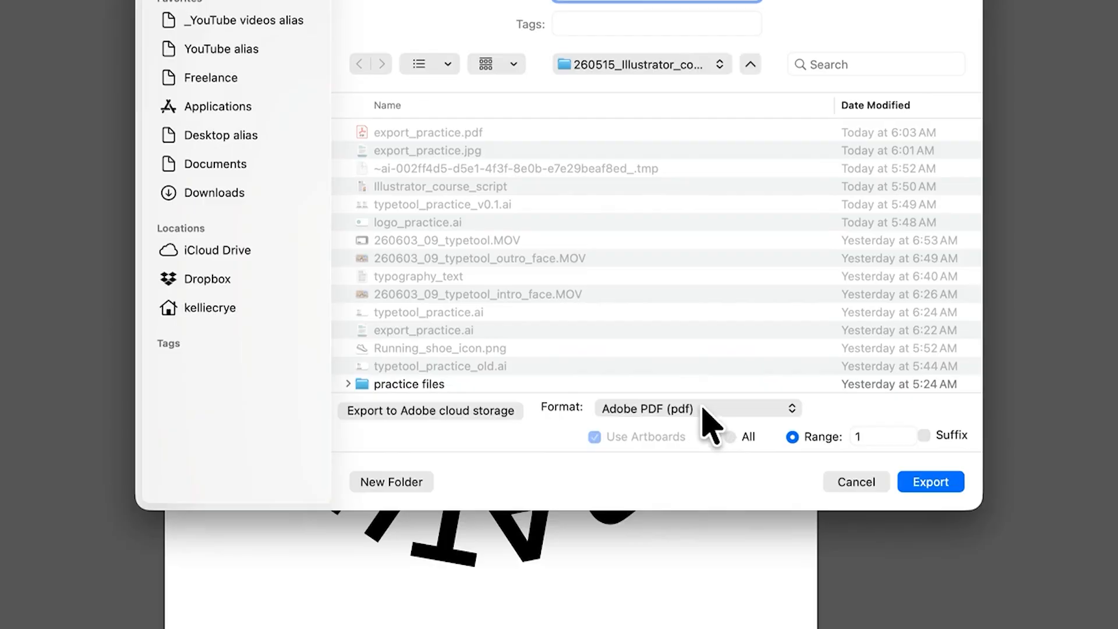
click(703, 409)
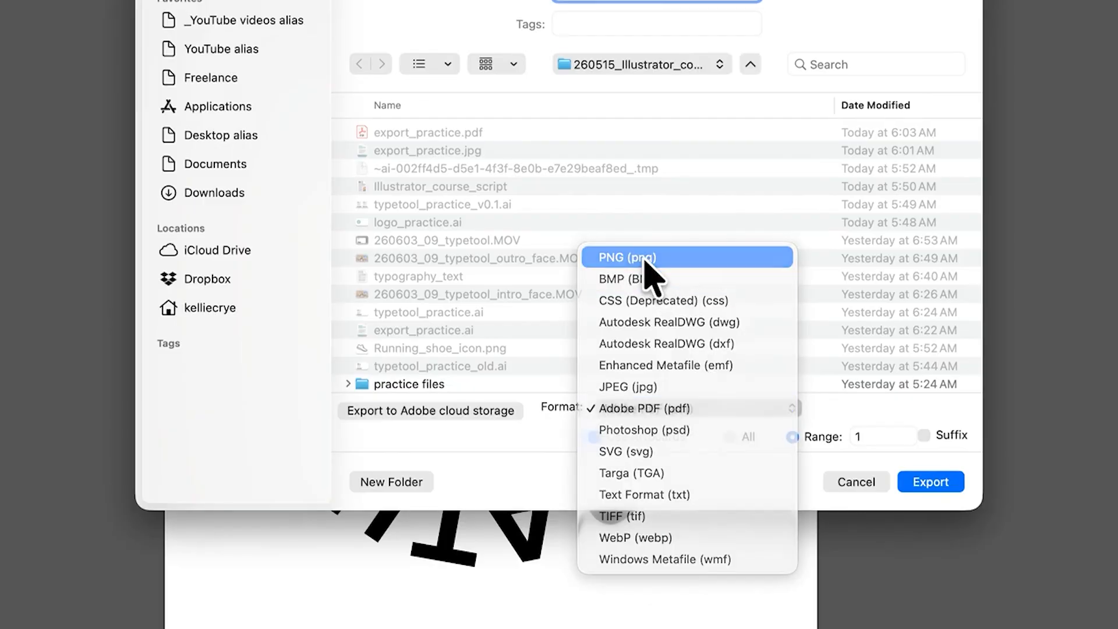
click(656, 257)
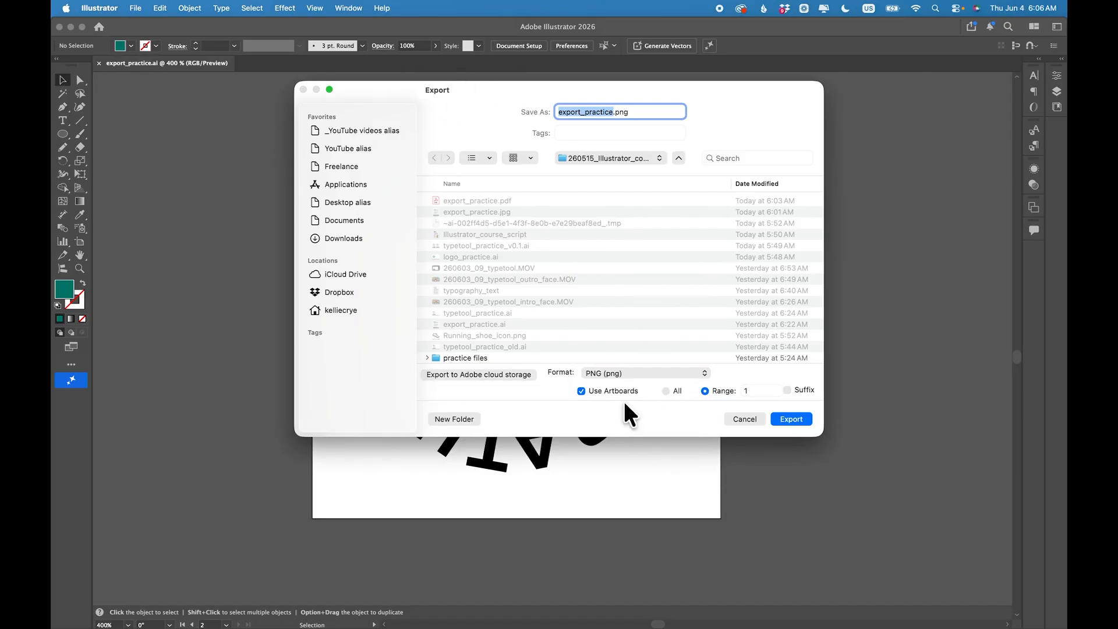
Limit the PNG export to artboard range 2, keep the 260515_Illustrator_course folder, and proceed with the export
drag(606, 89, 563, 230)
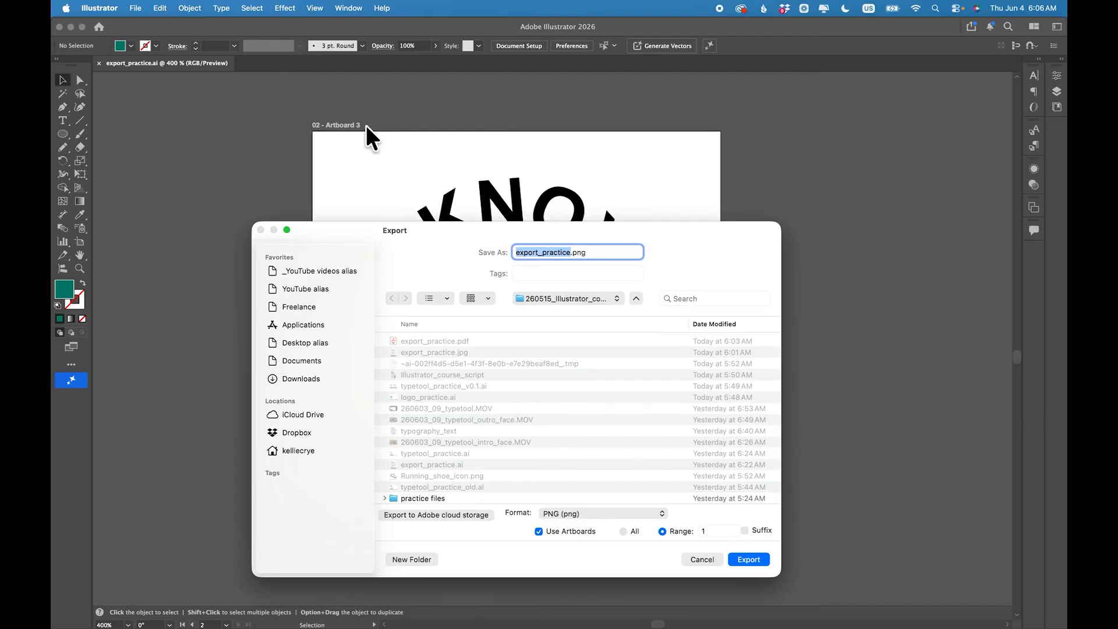
drag(436, 236, 431, 131)
click(717, 428)
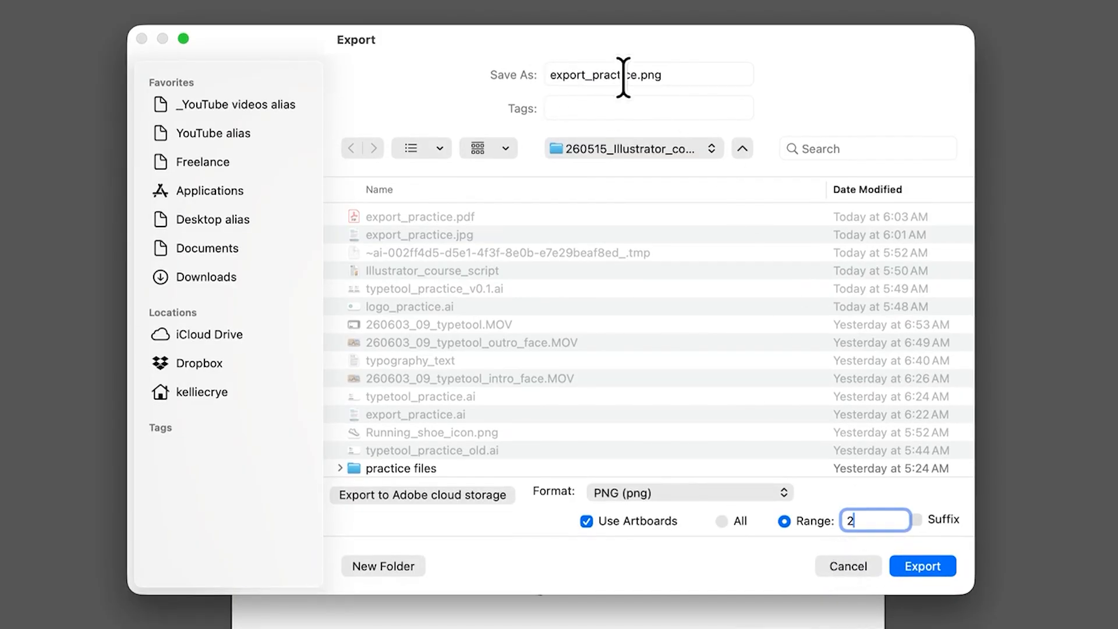
click(713, 151)
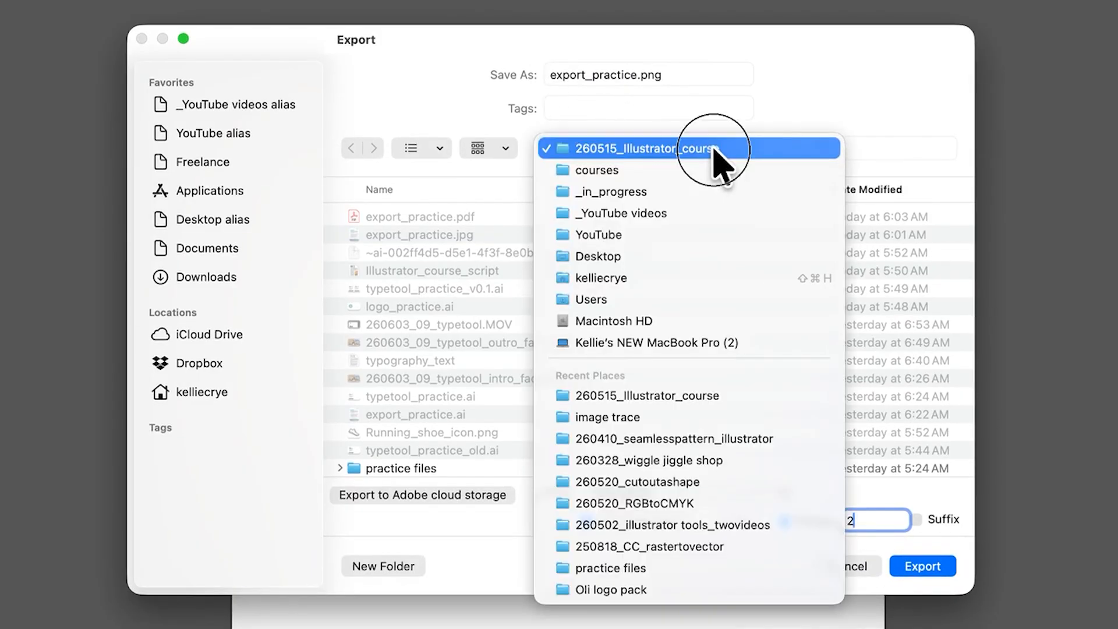
click(715, 150)
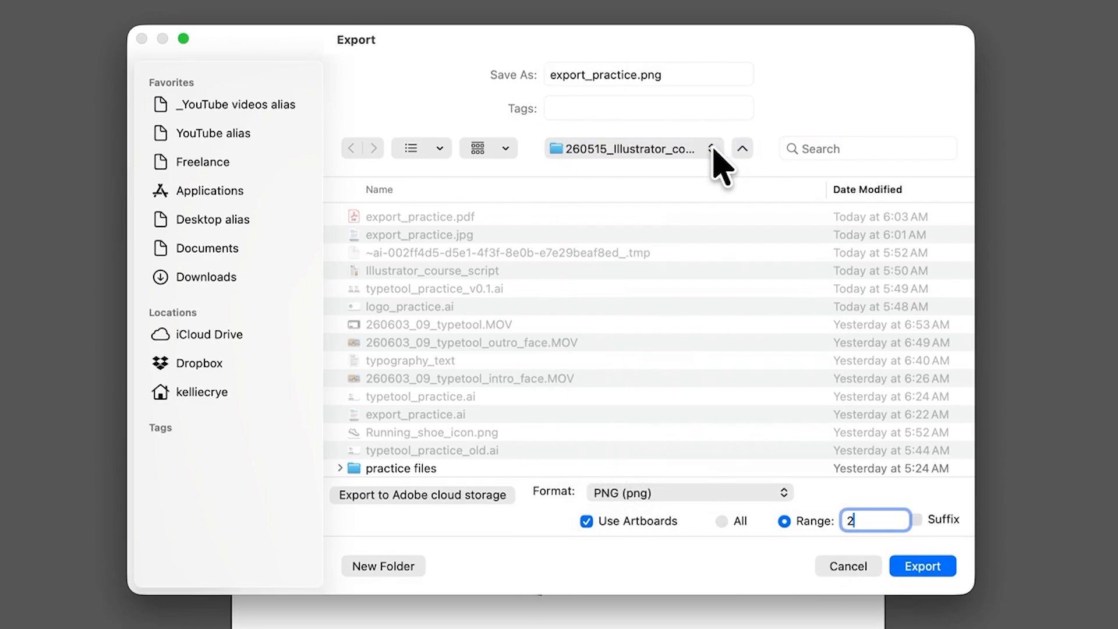
click(925, 567)
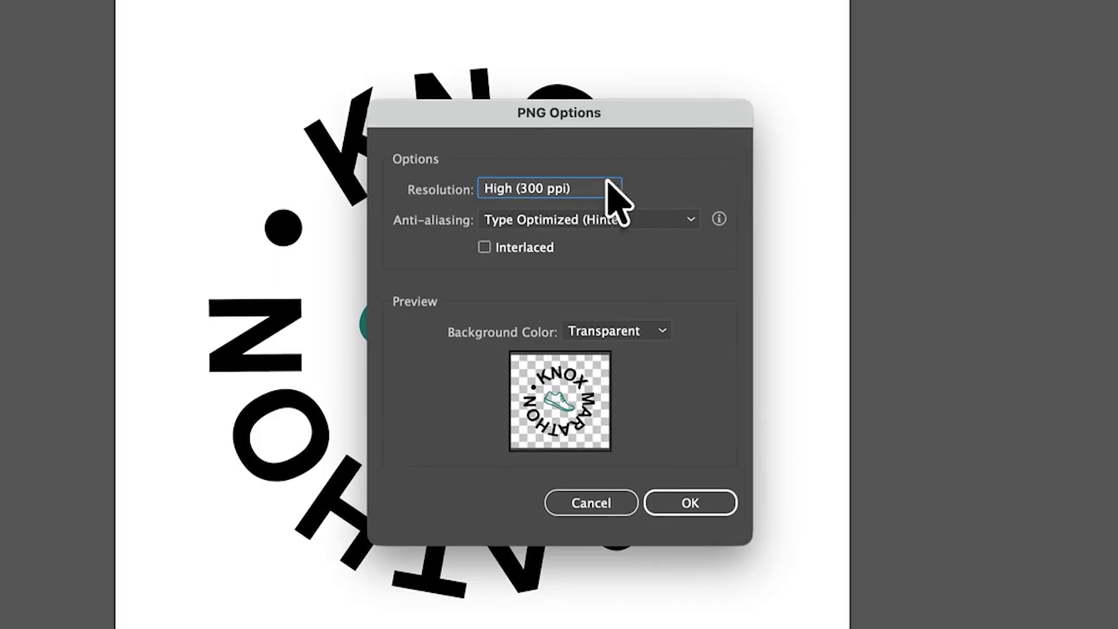
Export the PNG at High (300 ppi) resolution with a Transparent background color
click(607, 188)
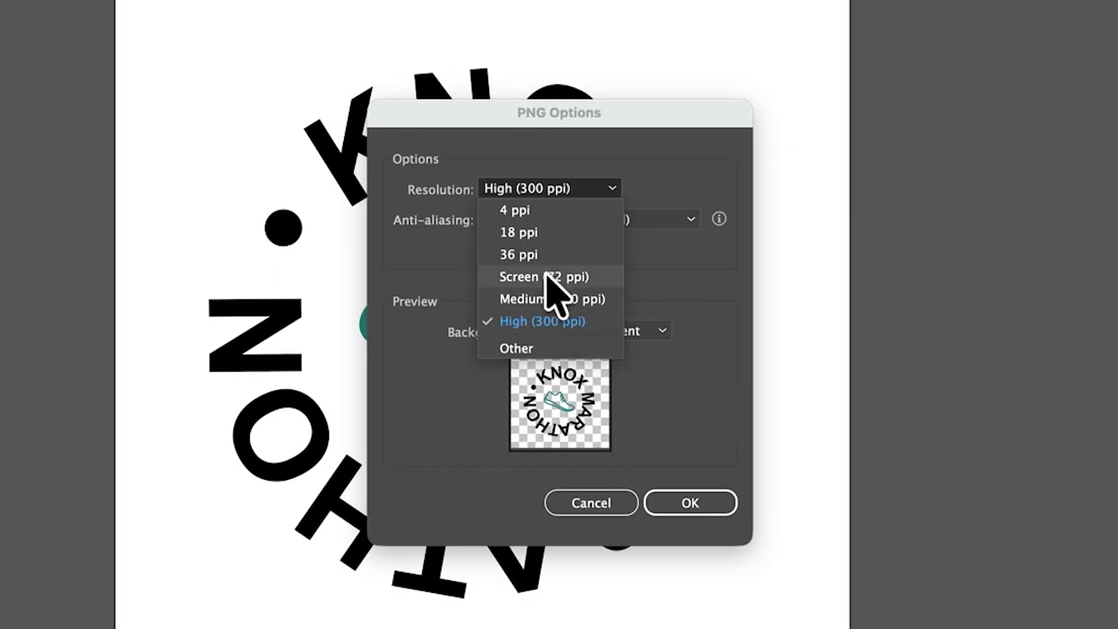
click(670, 185)
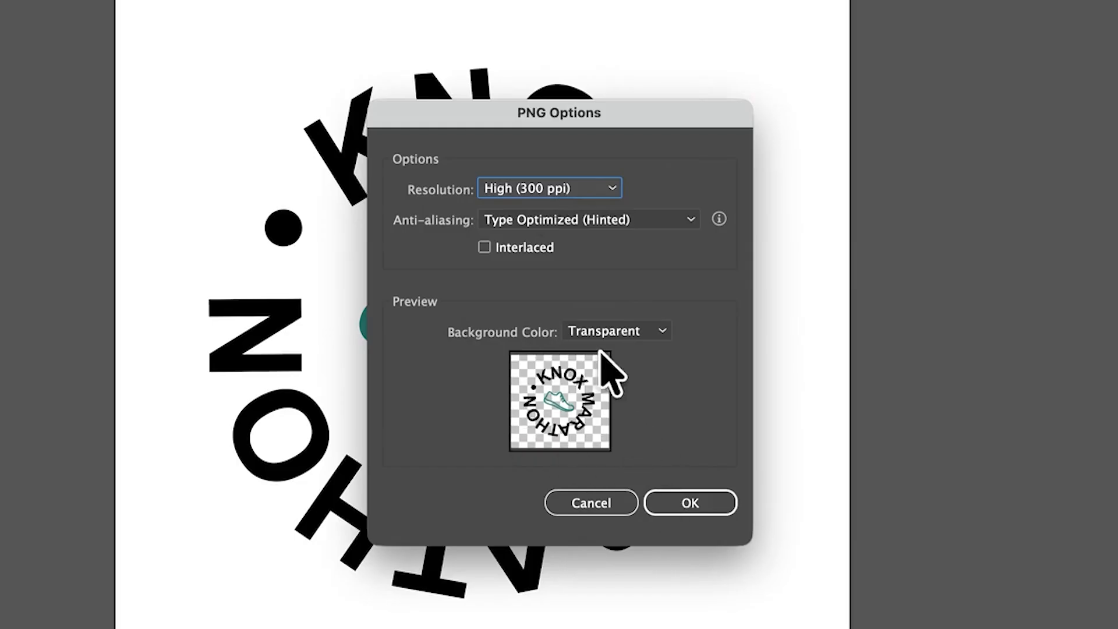
click(646, 338)
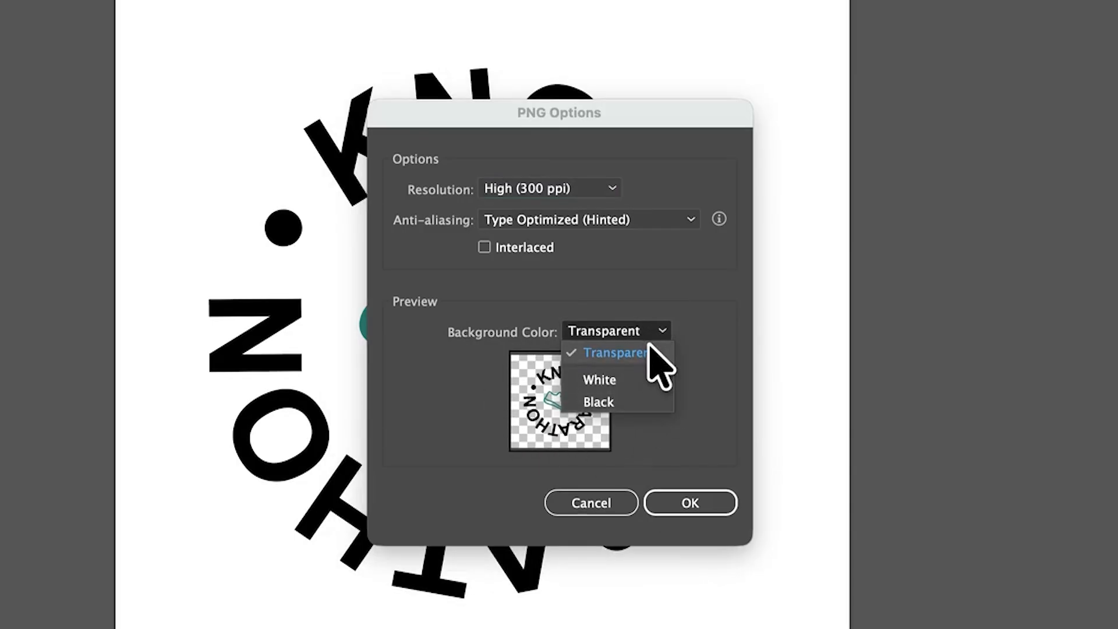
click(700, 314)
click(677, 510)
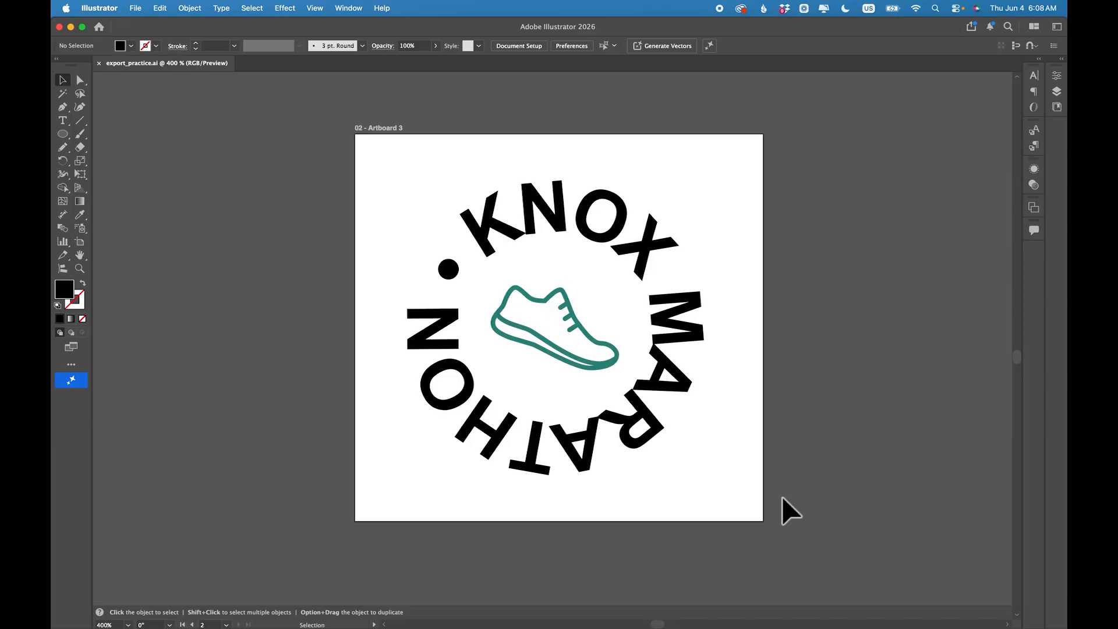
Try inserting the characters "sdfds" after "KN" in the circular logo text, then remove them and clear the selection
key(t)
drag(466, 226, 594, 220)
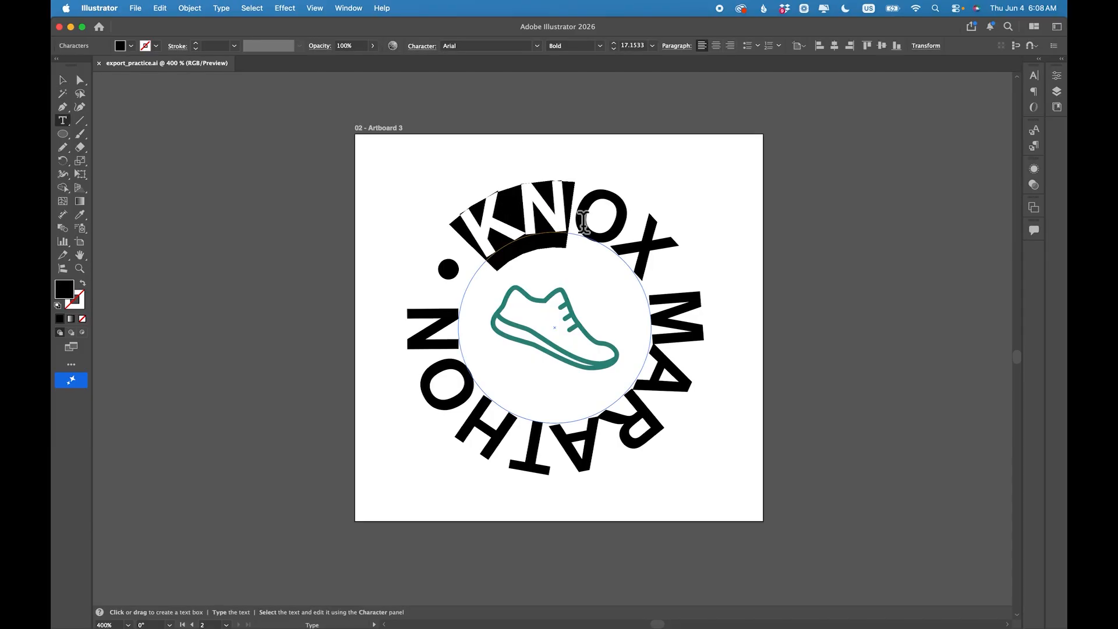
click(566, 220)
text(sdfdsOX)
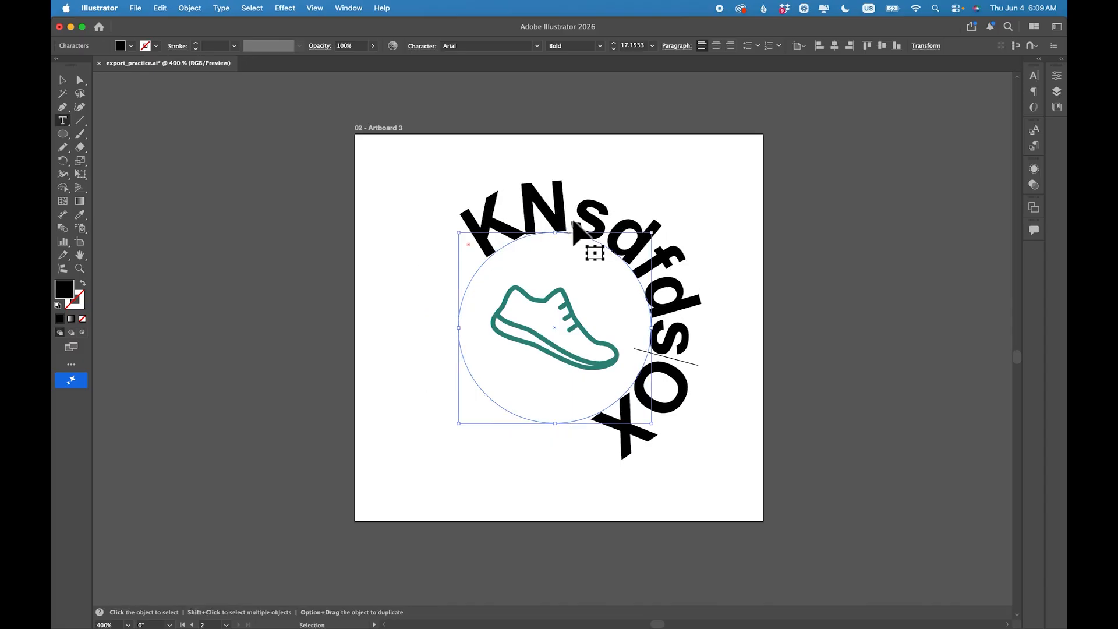
key(BackSpace)
key(BackSpace)
key(BackSpace)
key(BackSpace)
key(BackSpace)
click(63, 80)
click(298, 143)
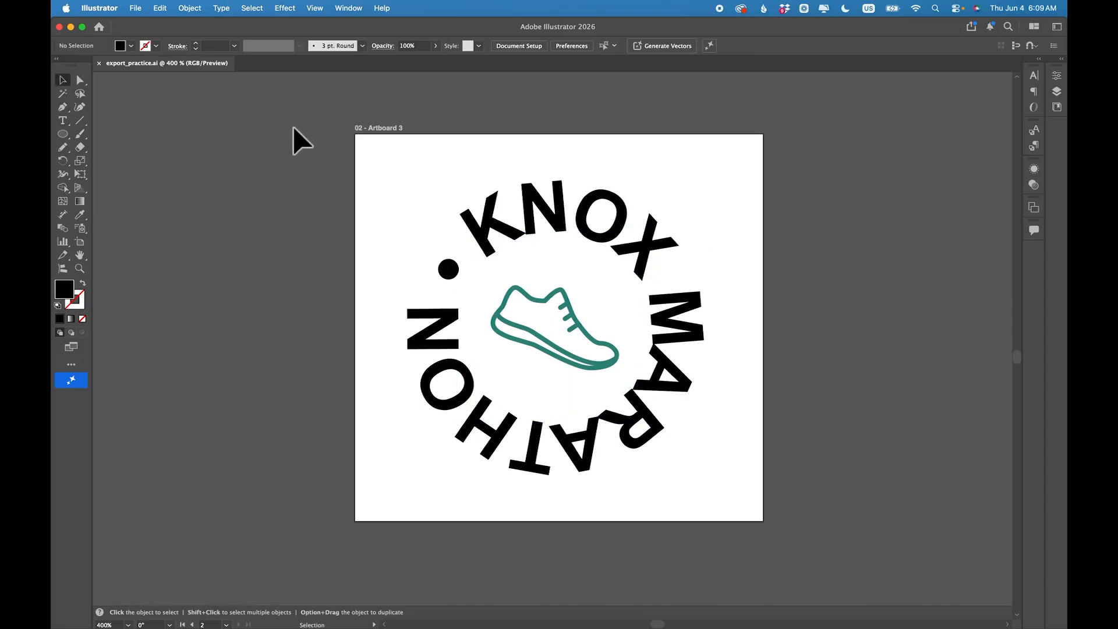
Select all the artwork and convert the circular Knox Marathon text to outlines
key(super+a)
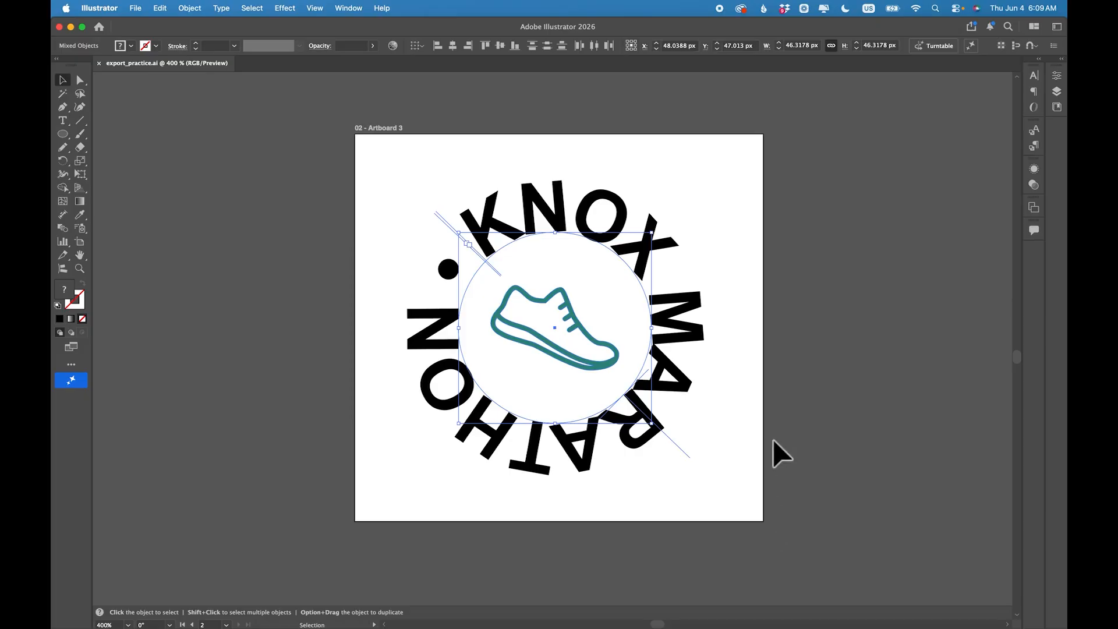
click(226, 8)
click(236, 233)
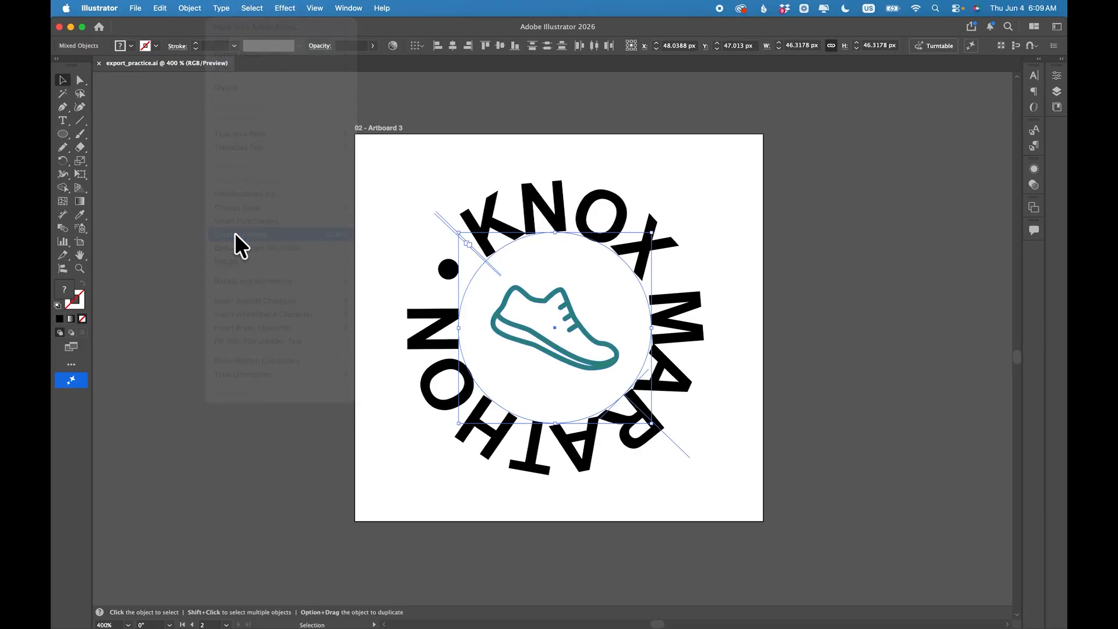
Examine the outlined KNOX letters up close, check how the lettering selects as a group, and clear the selection
key(super+equal)
key(super+equal)
key(super+equal)
scroll(434, 286, up, 5)
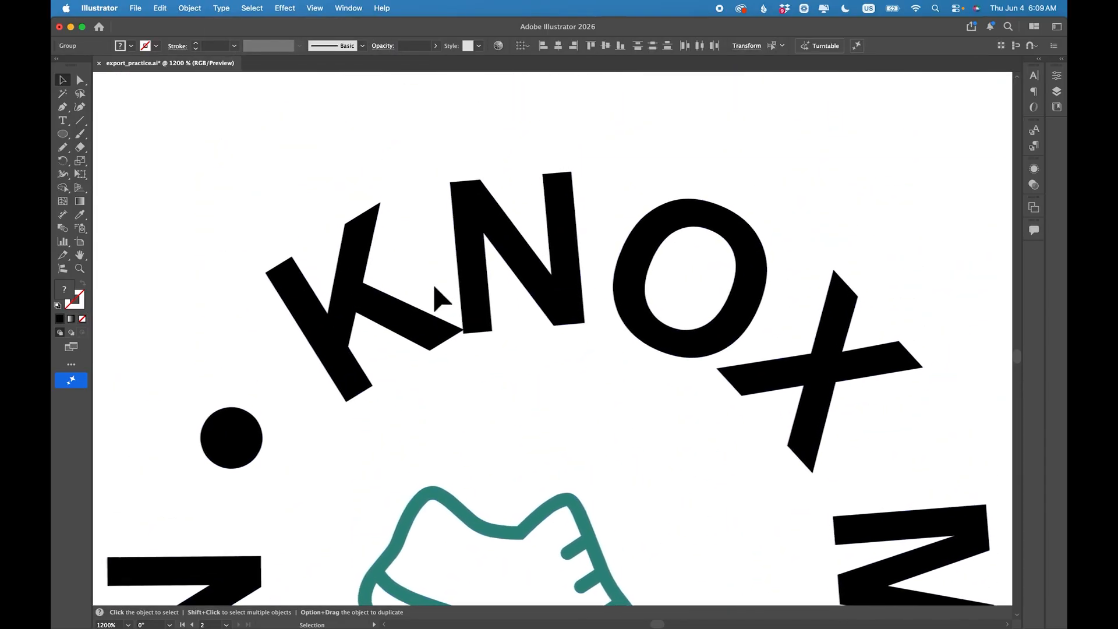
key(super+equal)
key(super+equal)
scroll(357, 319, up, 5)
scroll(354, 319, up, 2)
click(86, 80)
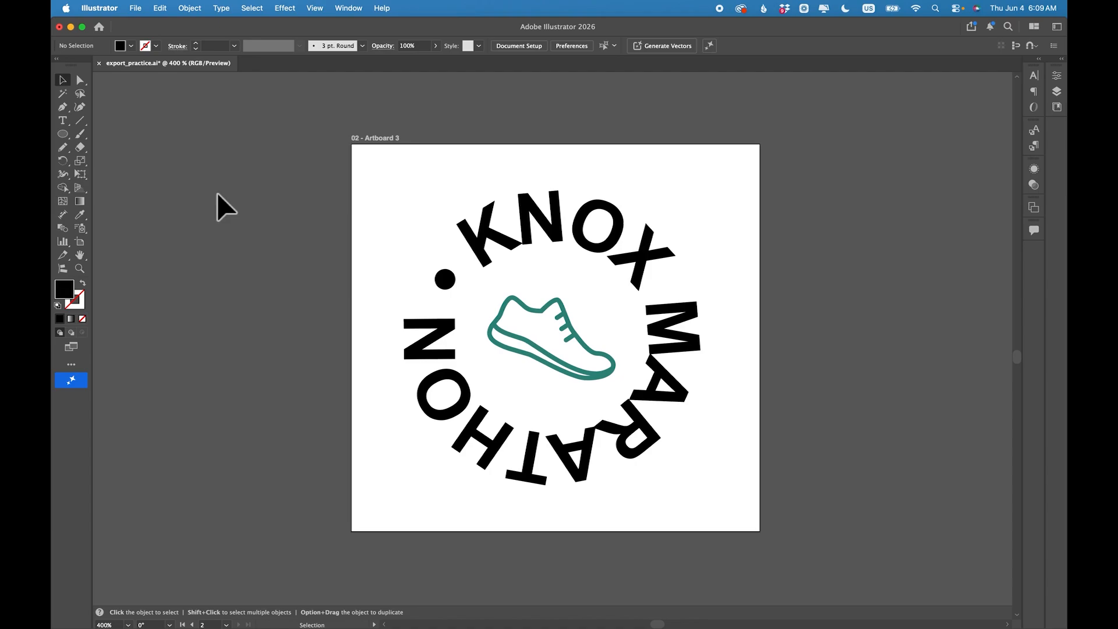
click(469, 243)
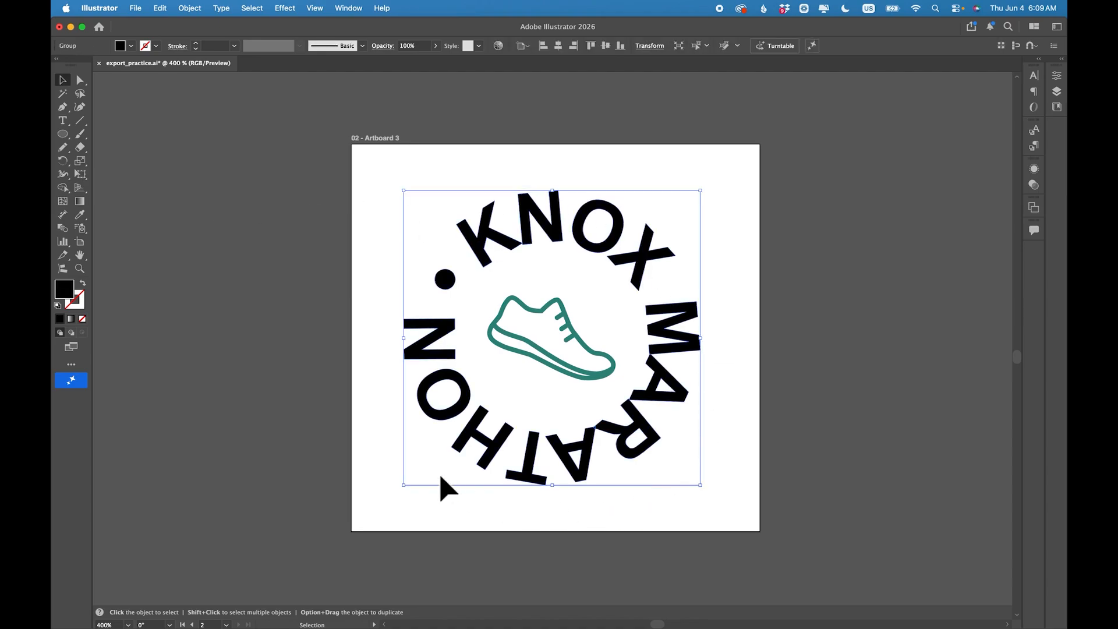
click(399, 464)
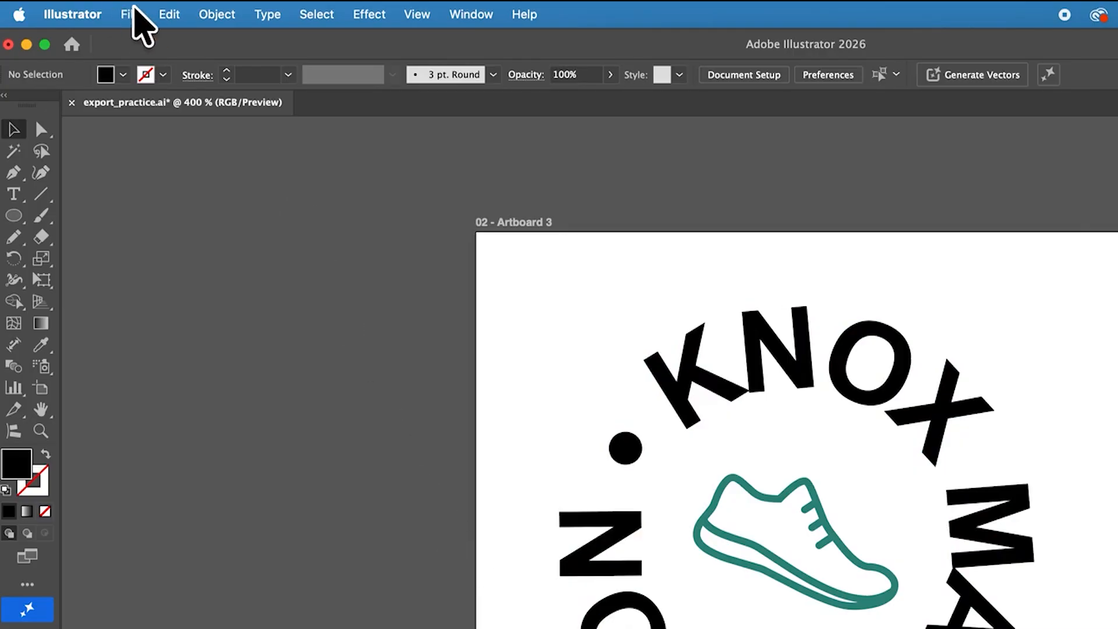
Start an Export As for the logo artboard and choose SVG (svg) as the file format
click(135, 14)
mouse_move(173, 458)
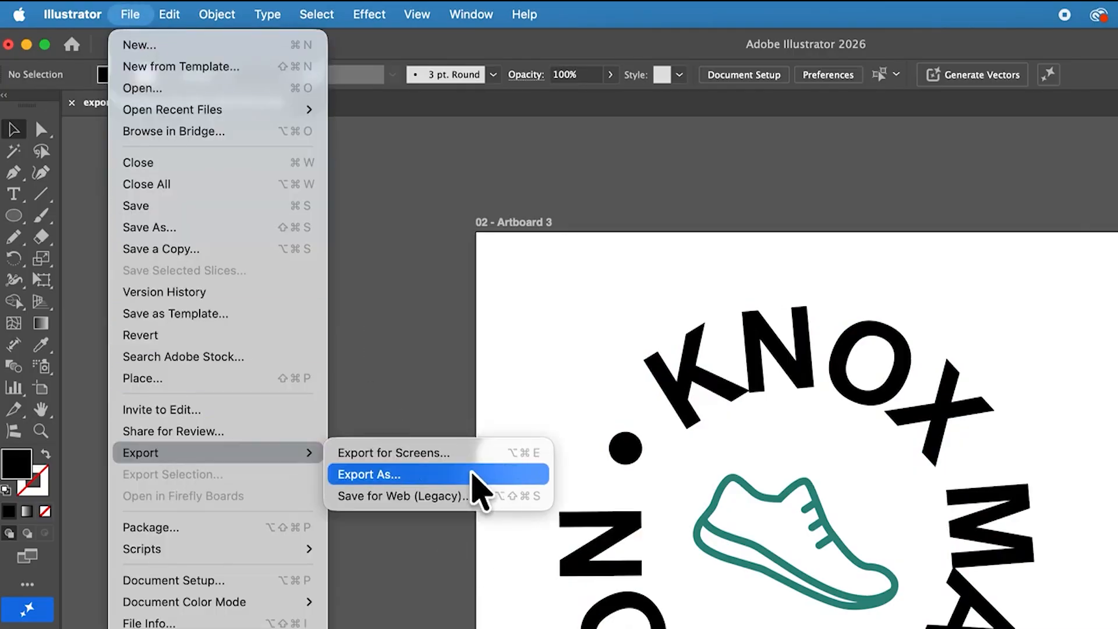
click(473, 473)
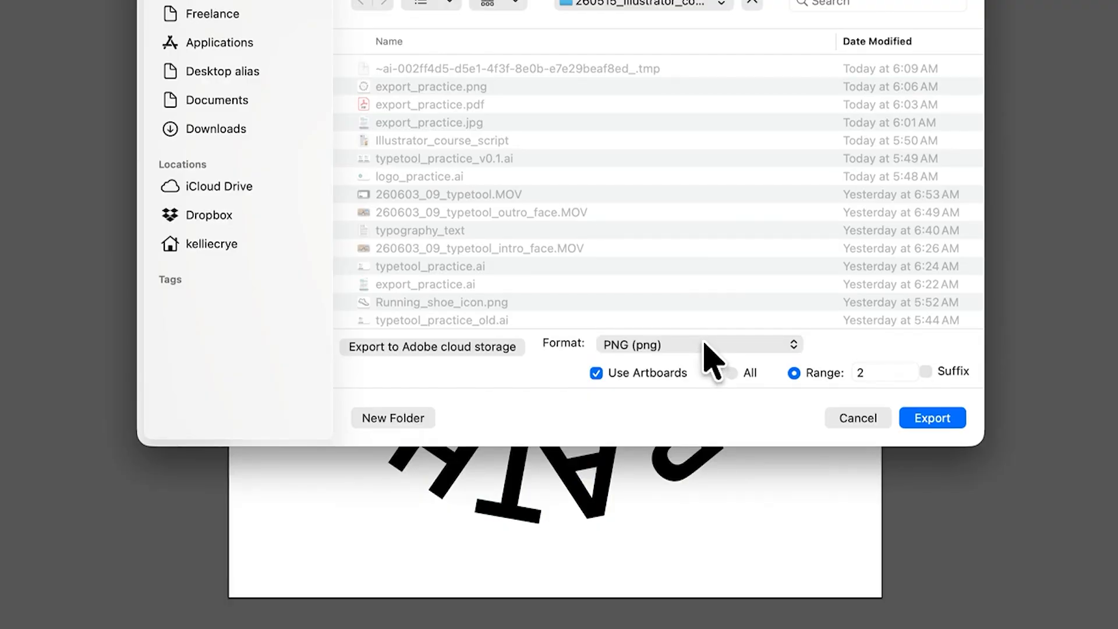
click(706, 348)
click(657, 539)
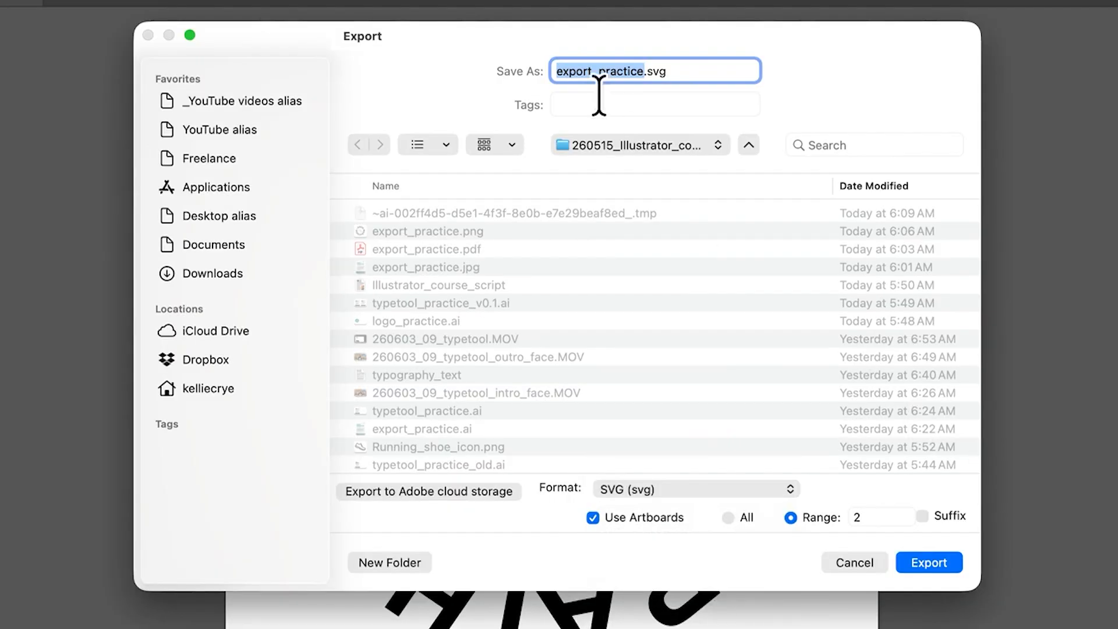
Export artboard range 2 as SVG to the 260515_Illustrator_course folder, using Internal CSS styling, SVG fonts, Layer Names object IDs and 2 decimals
click(689, 143)
drag(429, 36, 431, 62)
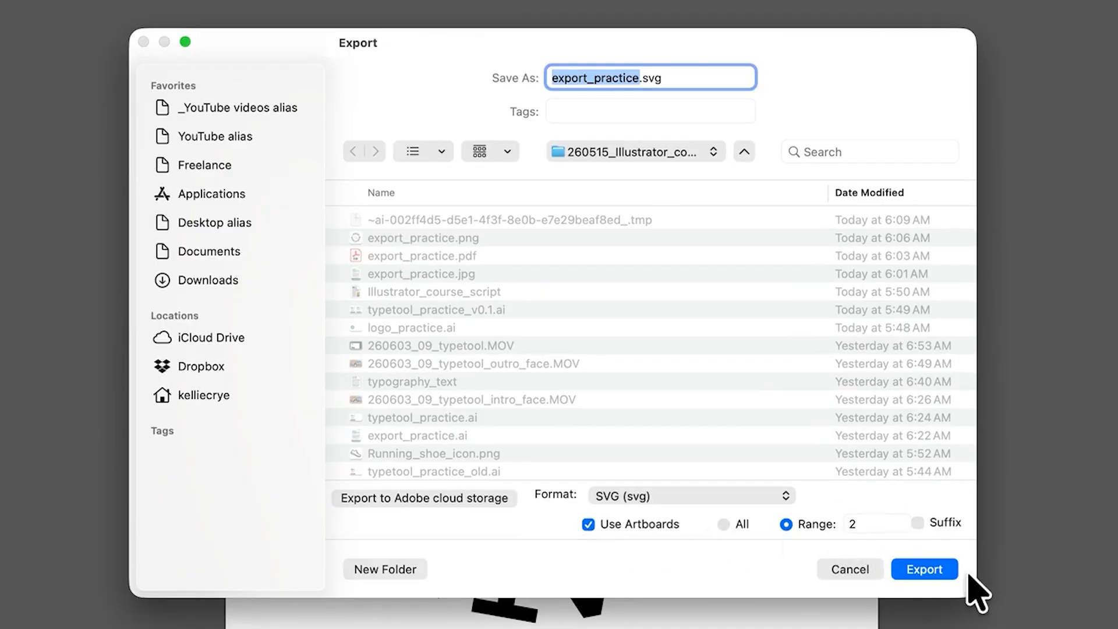
click(938, 570)
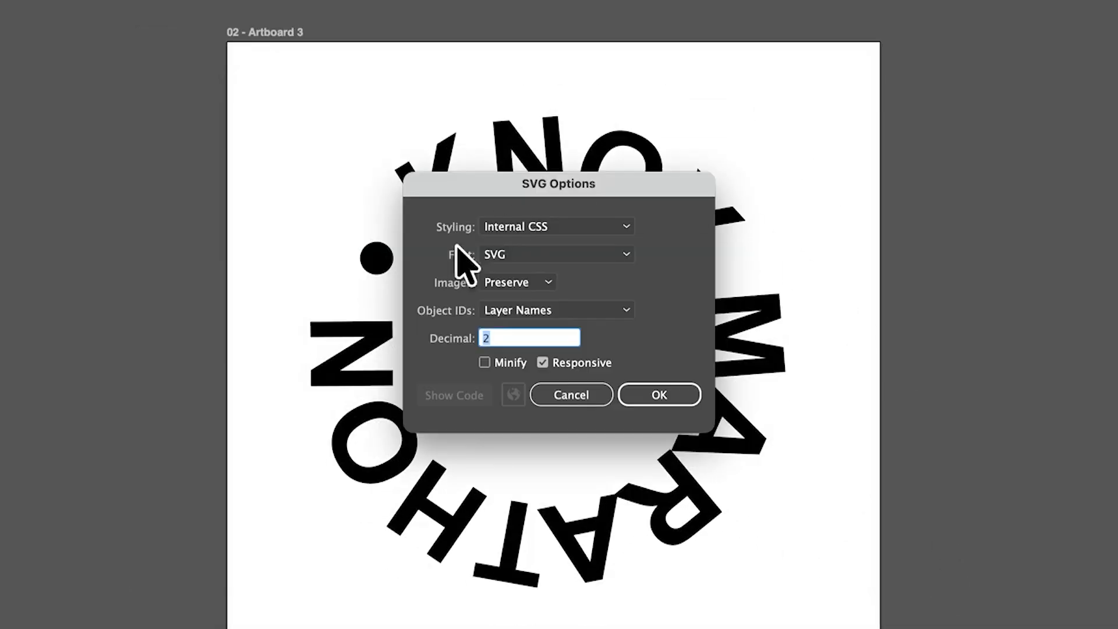
click(677, 395)
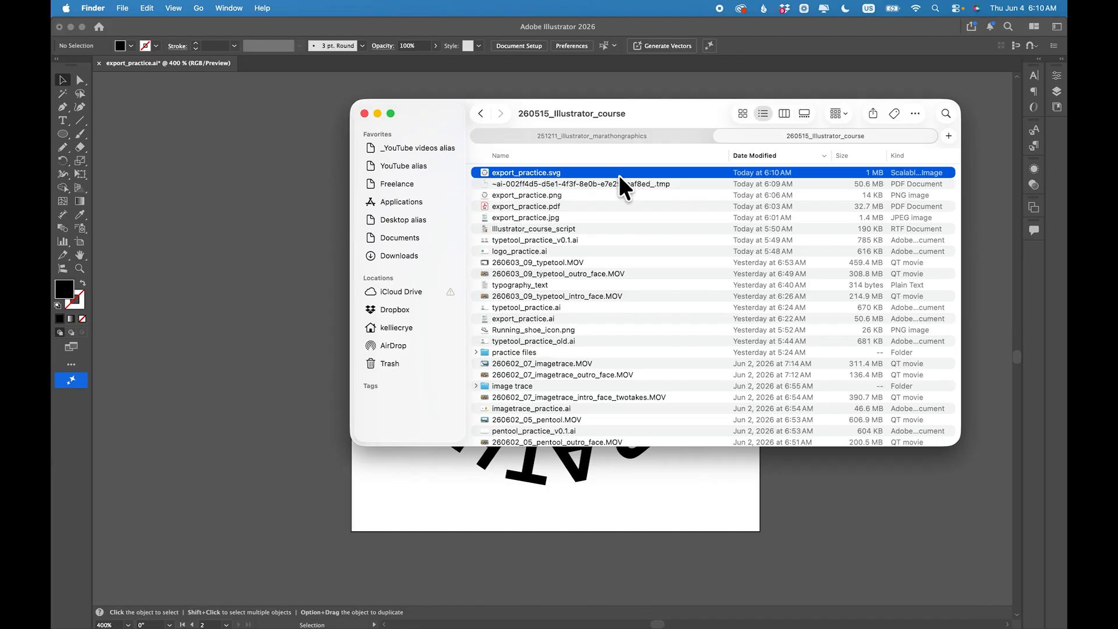
Preview export_practice.svg in Finder, close the preview, and return to Illustrator
key(space)
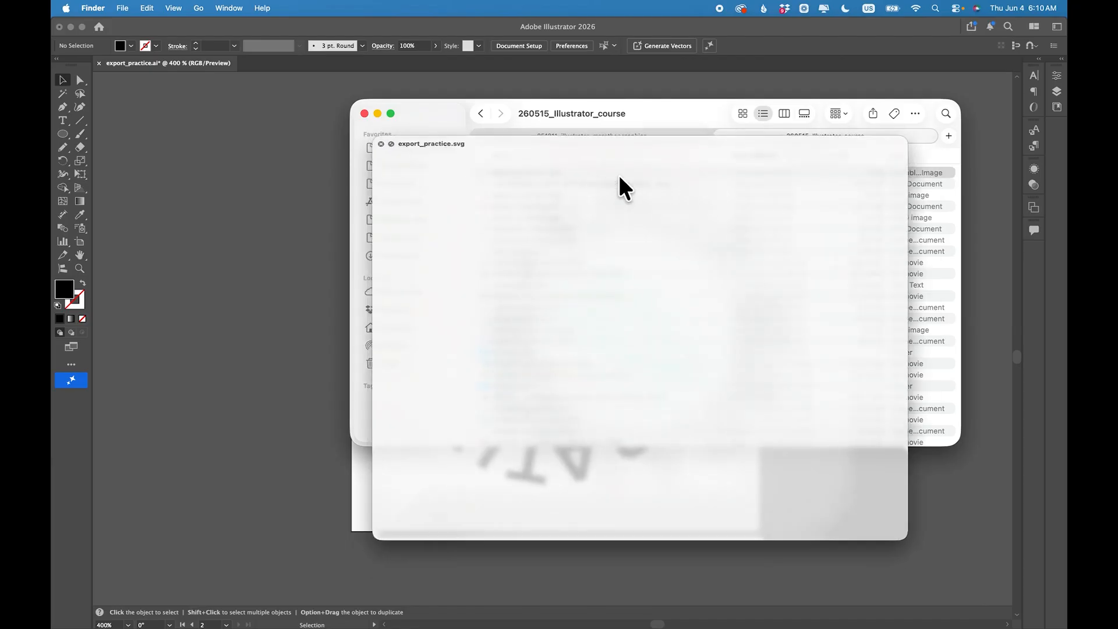
key(space)
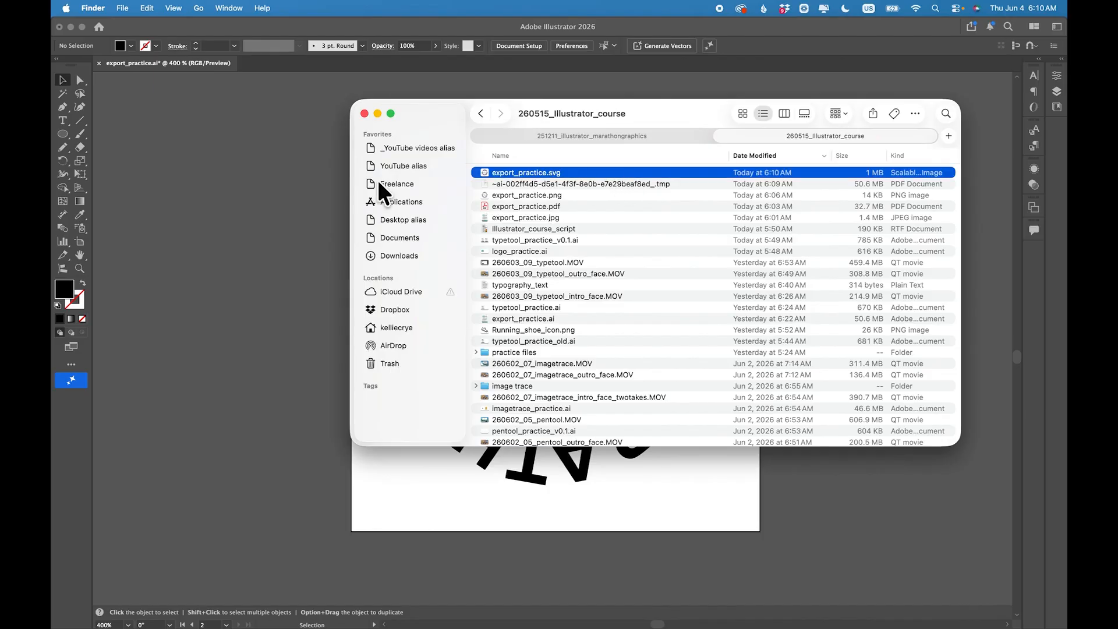
click(321, 132)
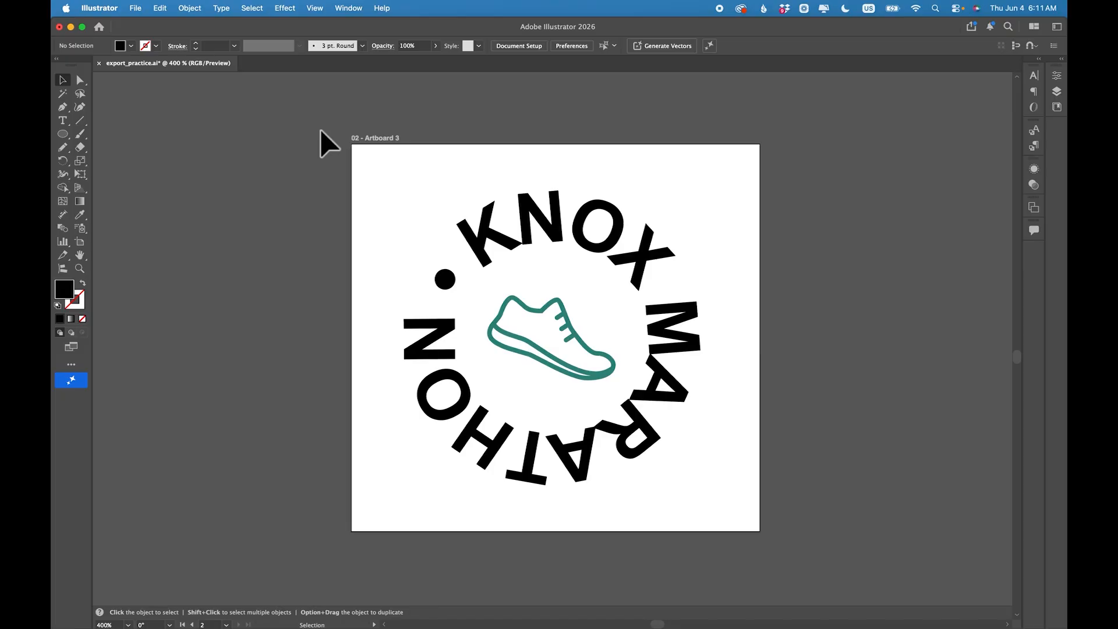
Enter artboard editing from Document Setup and select the logo artboard, Artboard 3
scroll(322, 140, down, 1)
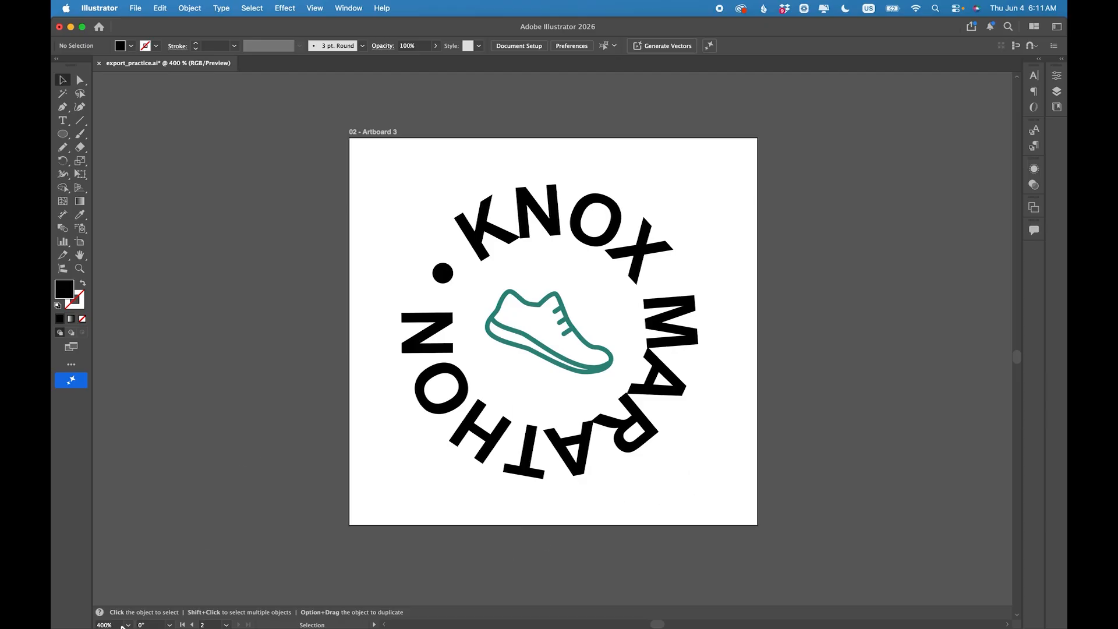
mouse_move(156, 627)
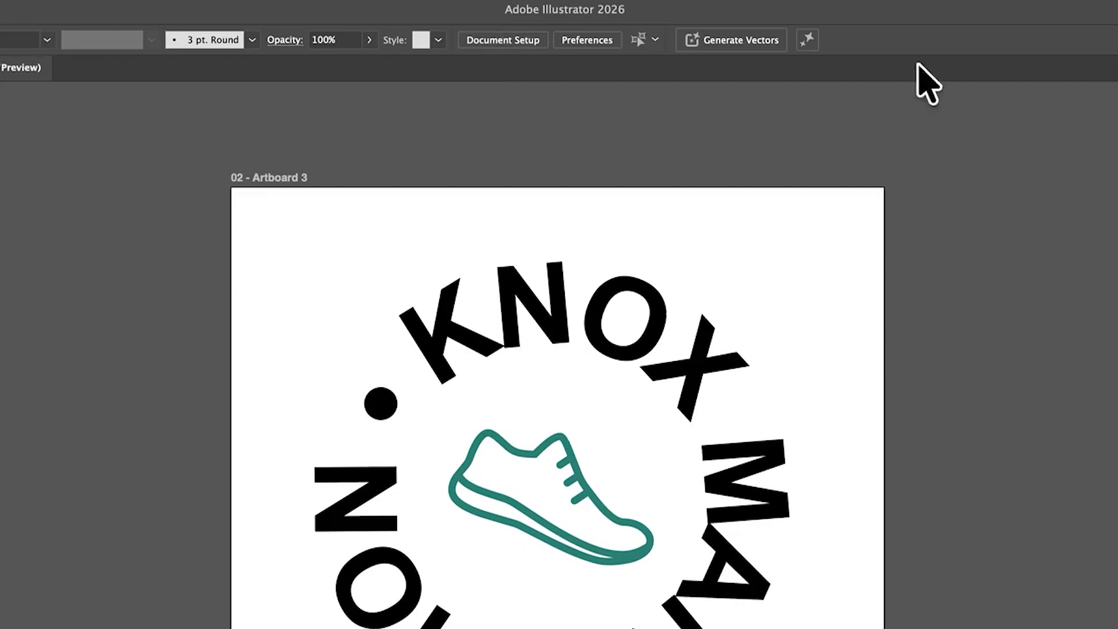
click(522, 41)
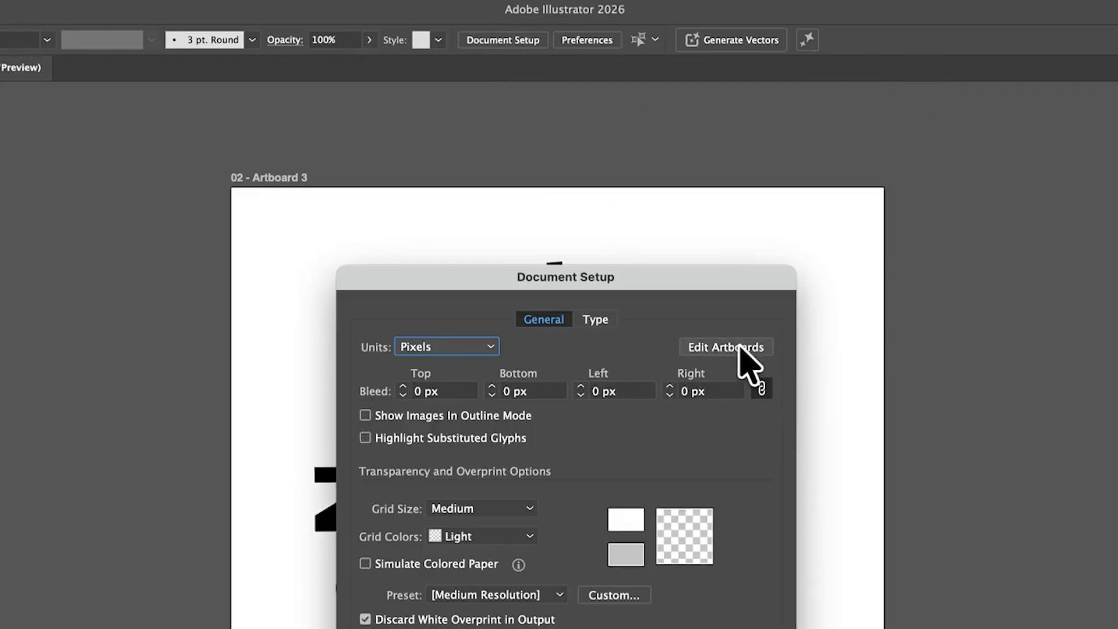
click(748, 346)
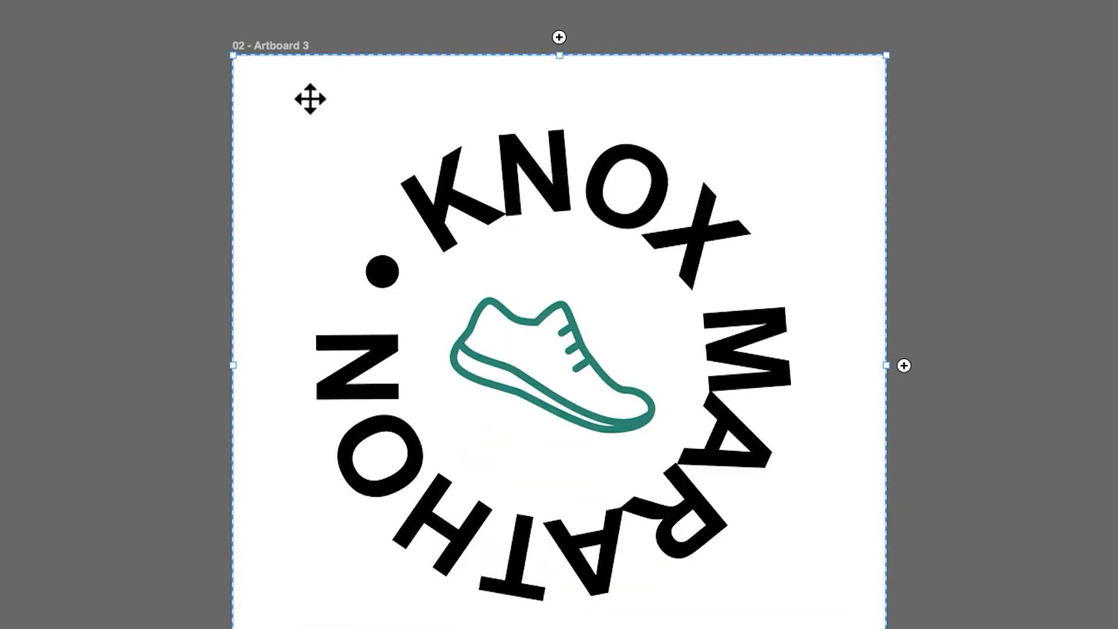
key(super+minus)
key(super+minus)
key(super+minus)
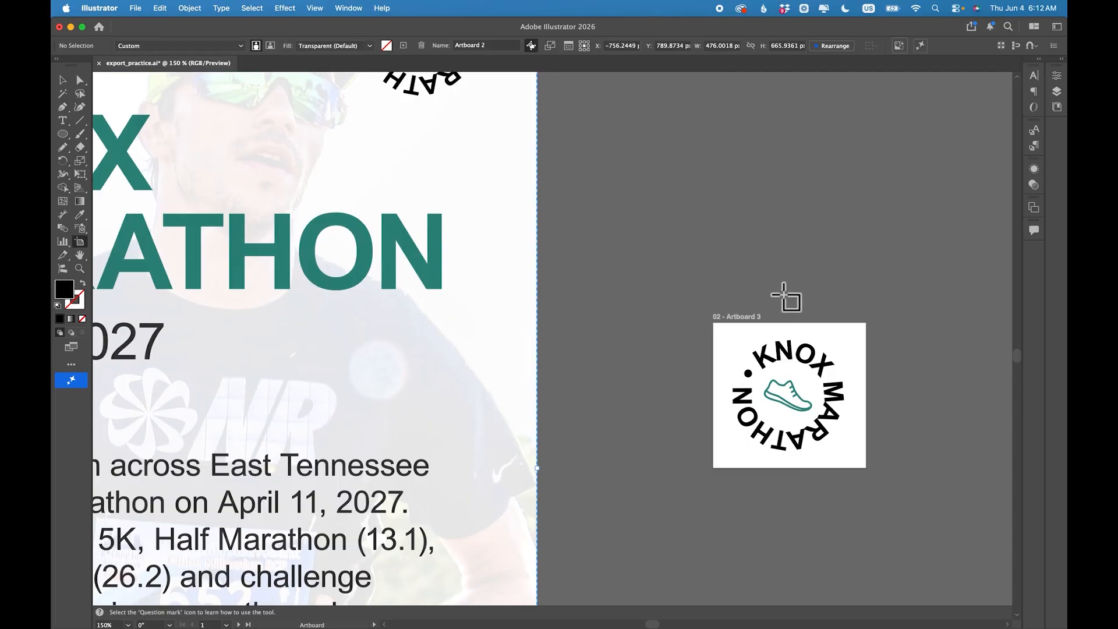
click(768, 356)
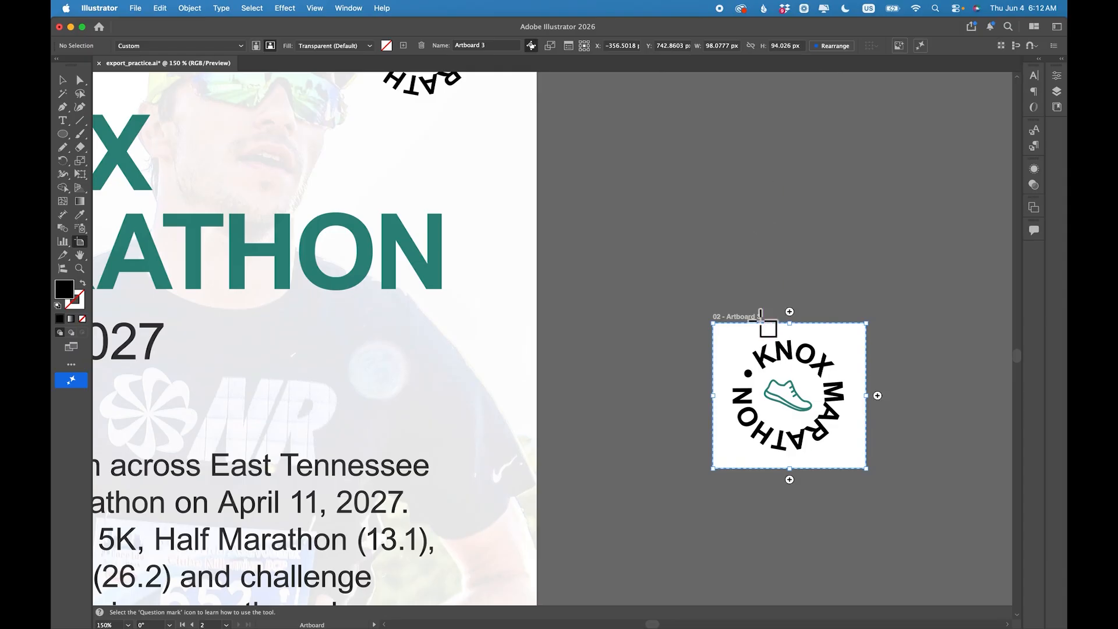
Show the logo artboard's transform properties and enlarge the artboard freehand to about 316 × 303 px
scroll(760, 319, right, 5)
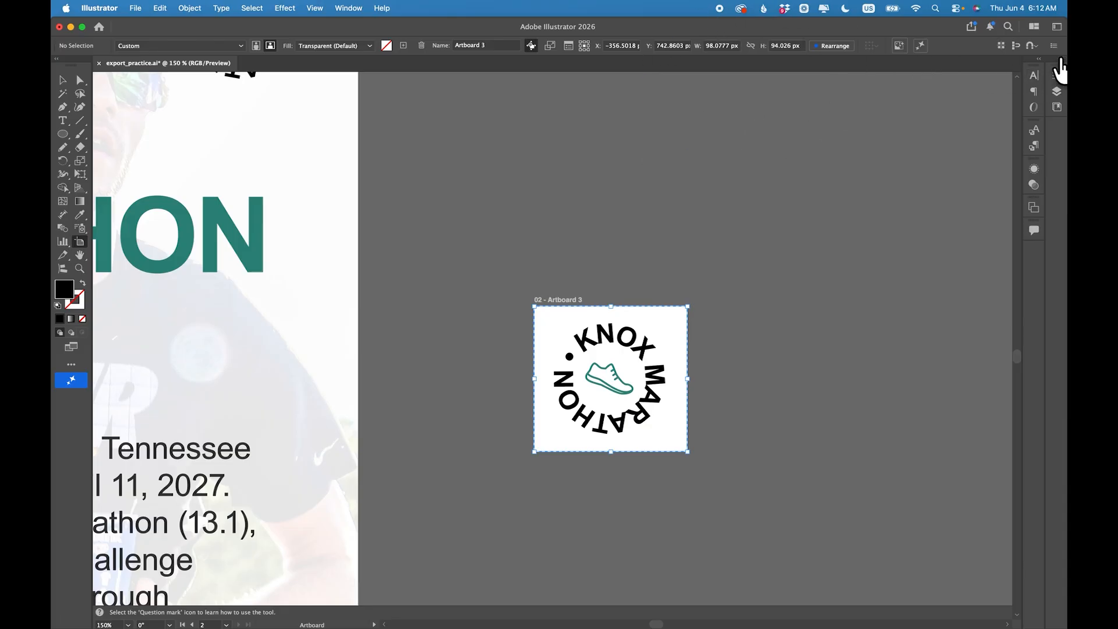
click(1060, 69)
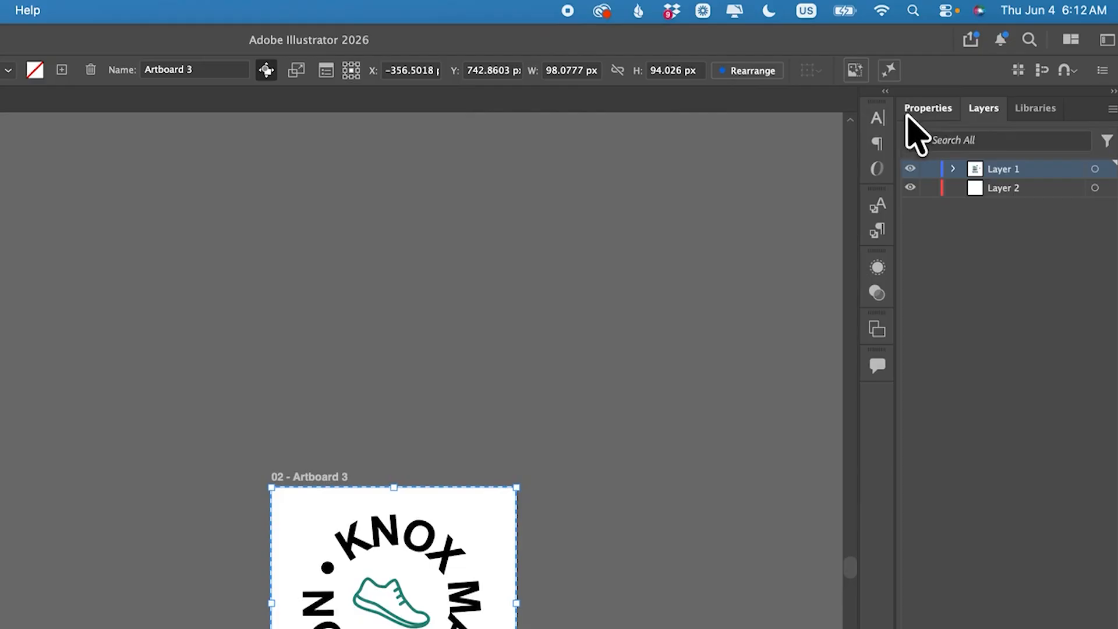
click(941, 68)
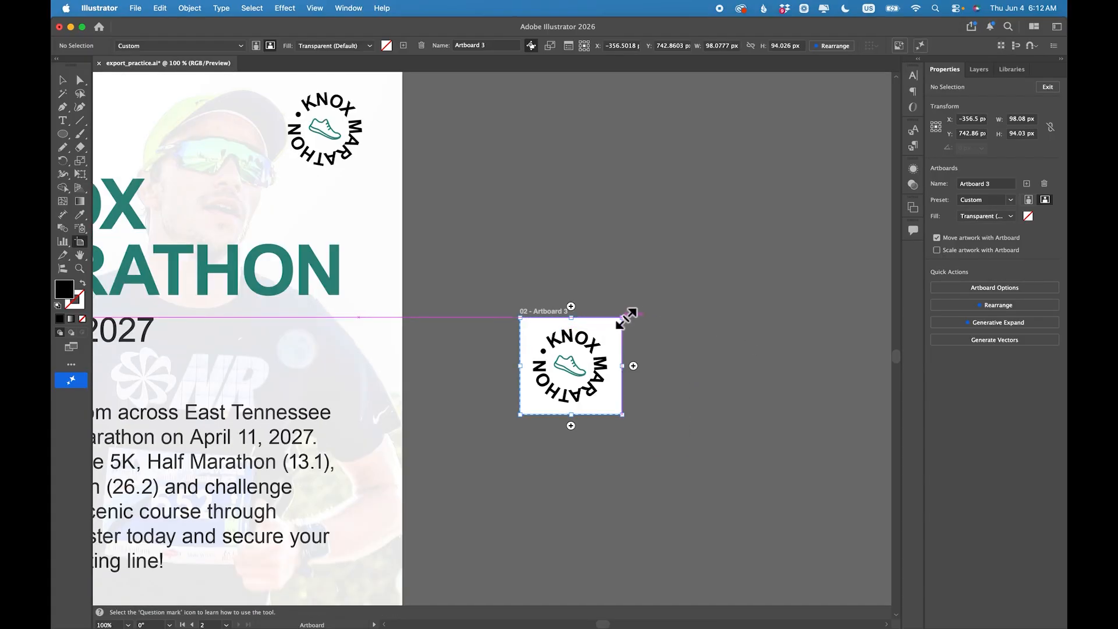
drag(622, 318, 848, 157)
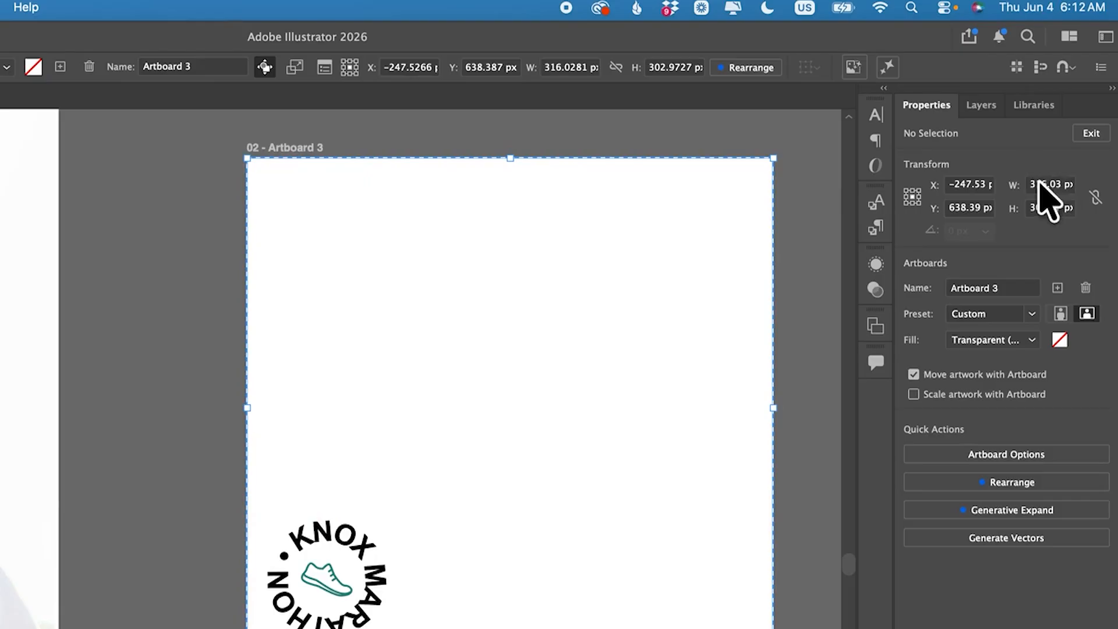
Set the logo artboard's width and height to 500 px each and exit artboard editing
click(1016, 119)
text(500)
key(Tab)
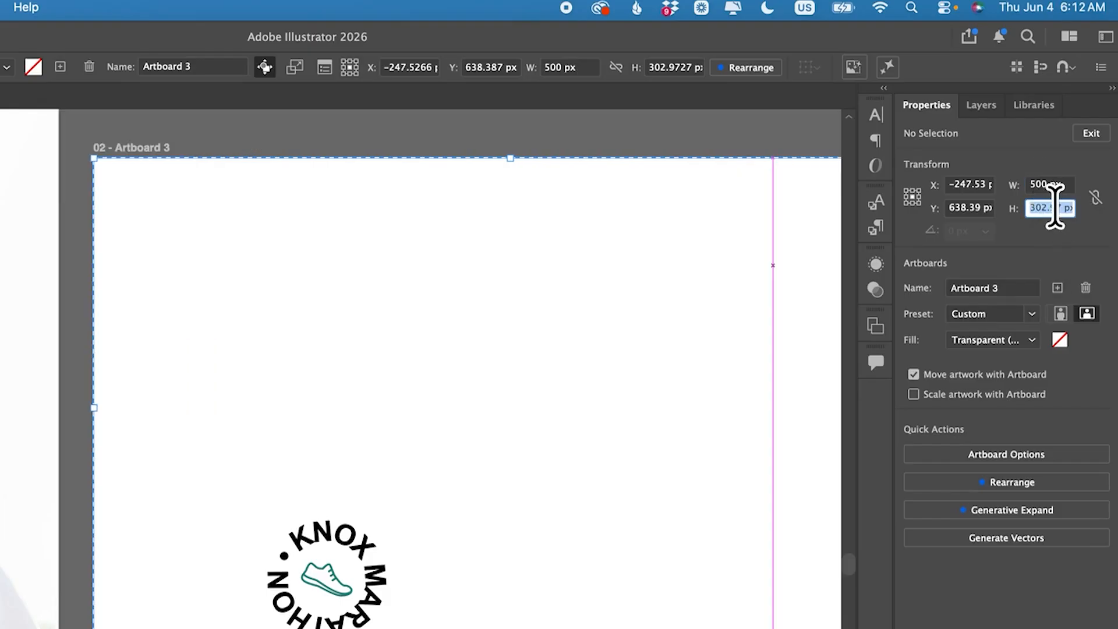
text(500)
key(Return)
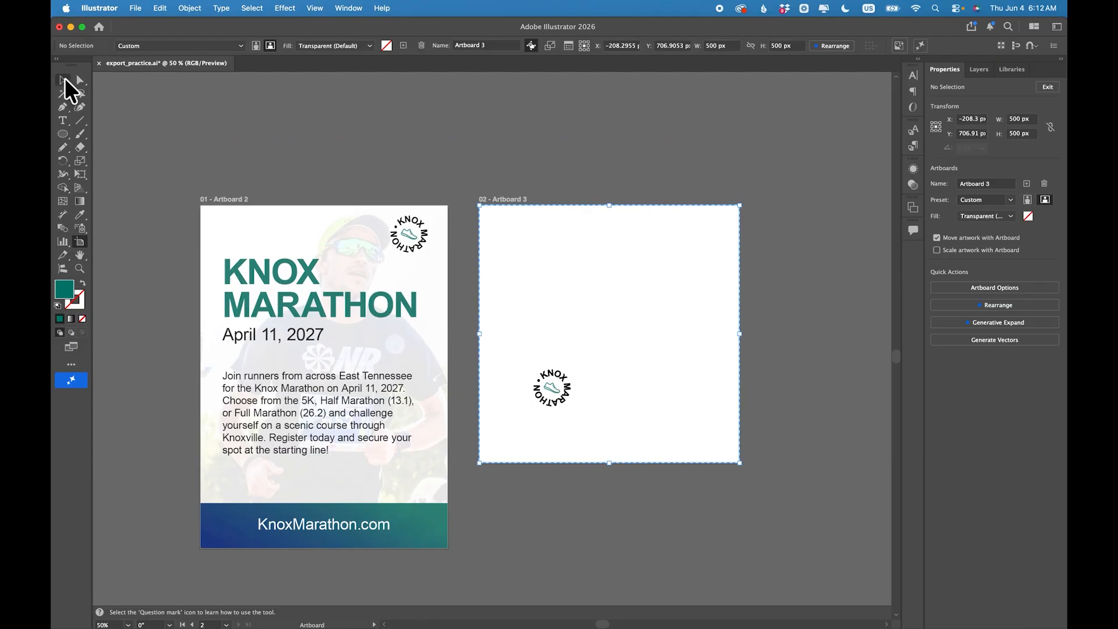
click(64, 81)
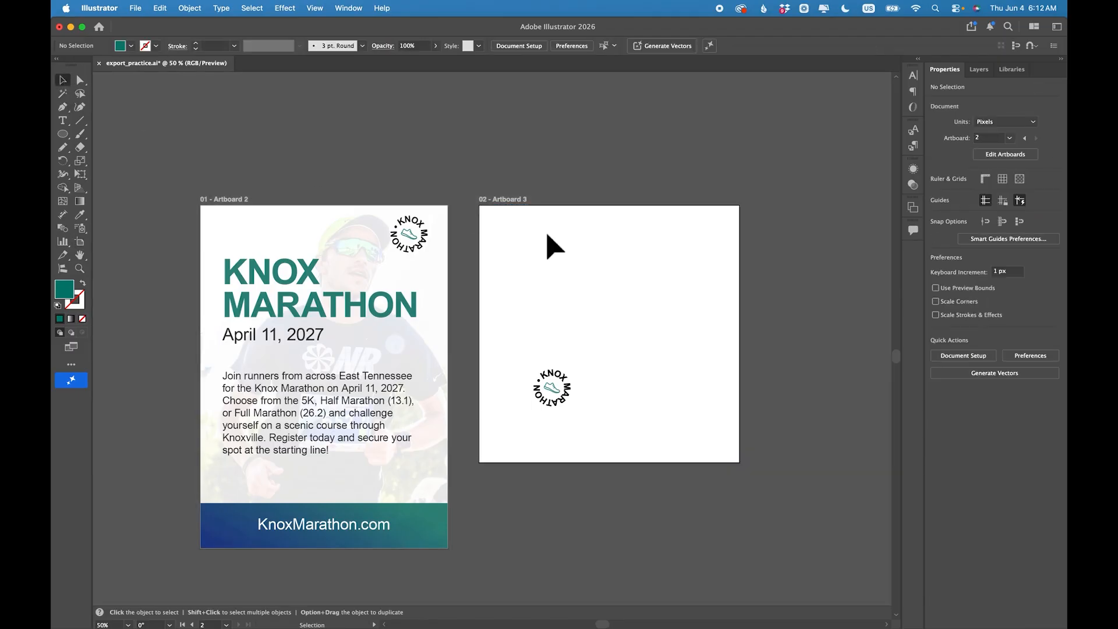
Scale the logo group proportionally to about 468 × 469 px, center it on the square artboard at 250 px, 250 px, and deselect it
drag(502, 323, 644, 461)
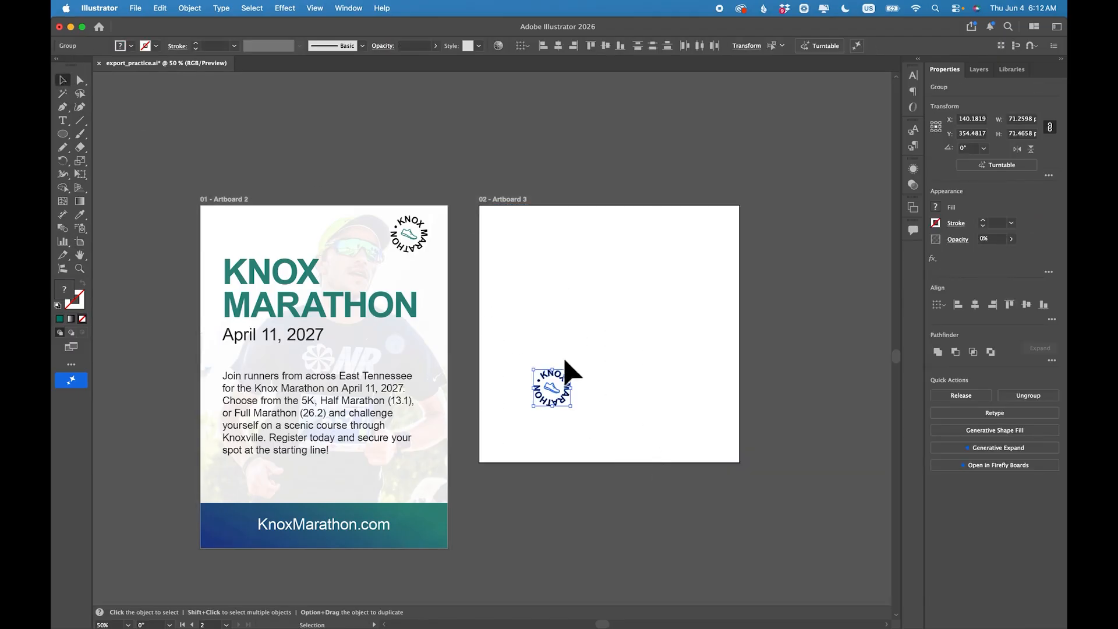
drag(571, 370, 773, 211)
drag(696, 252, 645, 298)
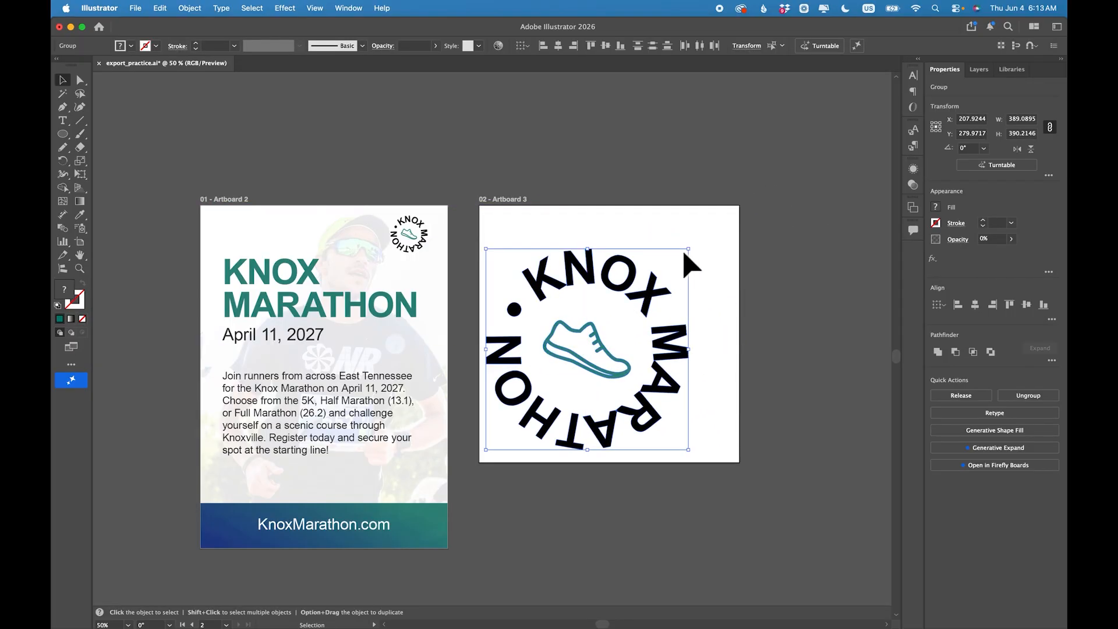
mouse_move(689, 251)
mouse_down()
mouse_move(761, 212)
mouse_move(680, 261)
mouse_up()
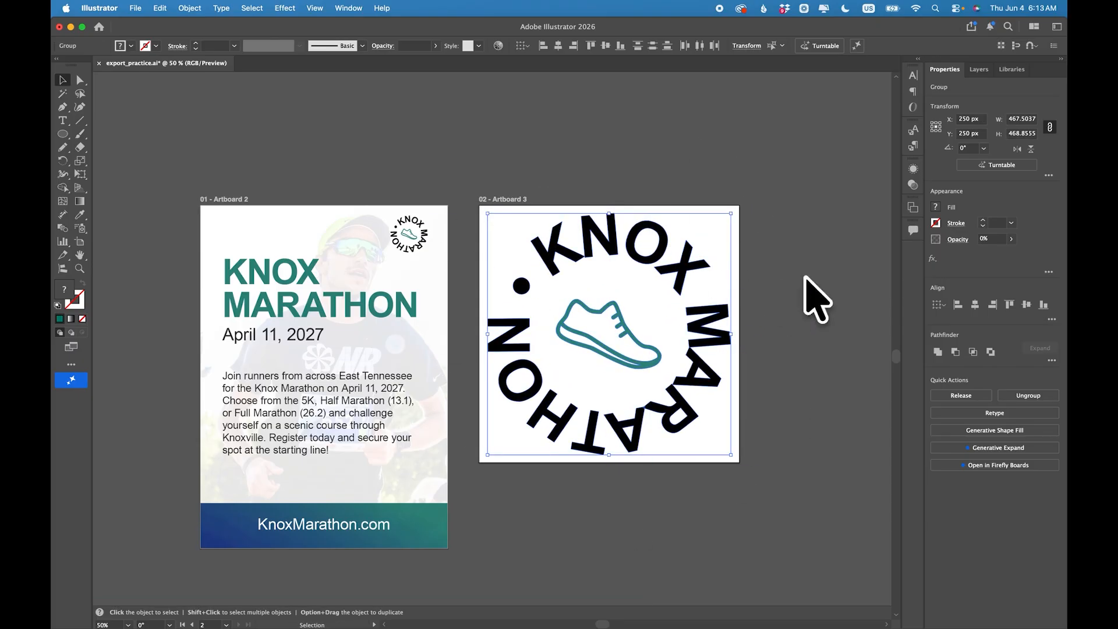
click(788, 304)
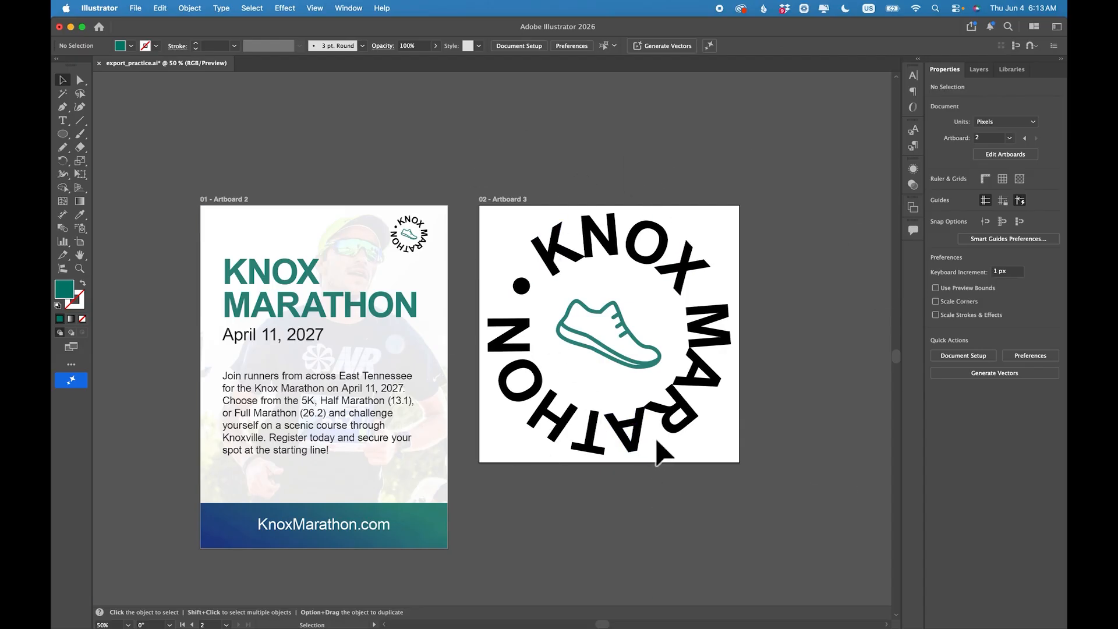
Start a PNG export of artboard range 2, choose Screen (72 ppi) resolution in the PNG options, and cancel the export
click(135, 9)
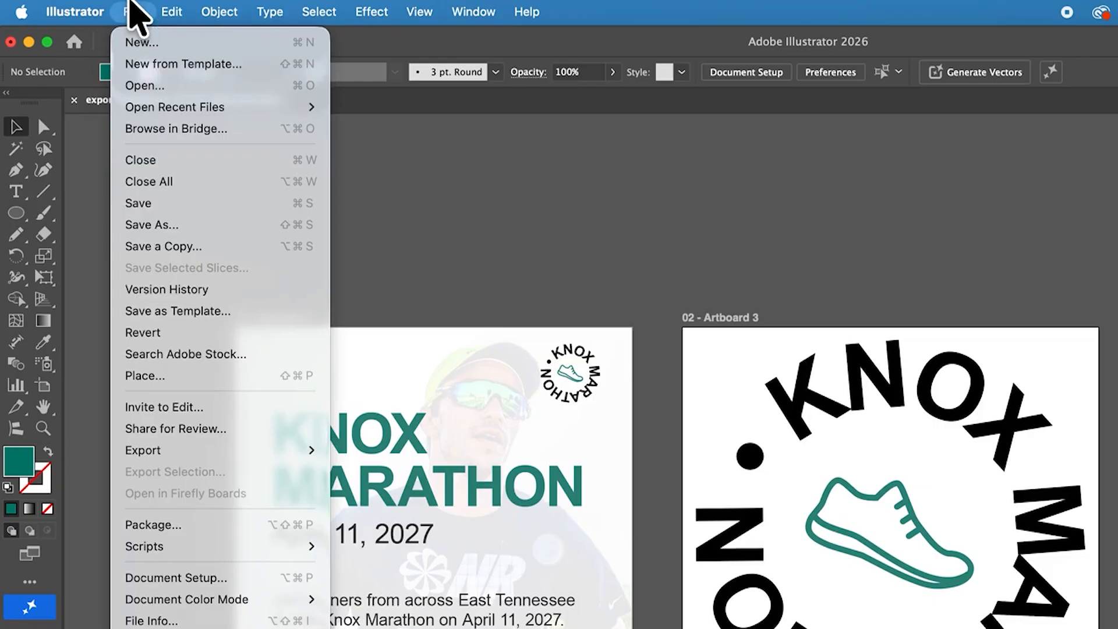
mouse_move(185, 451)
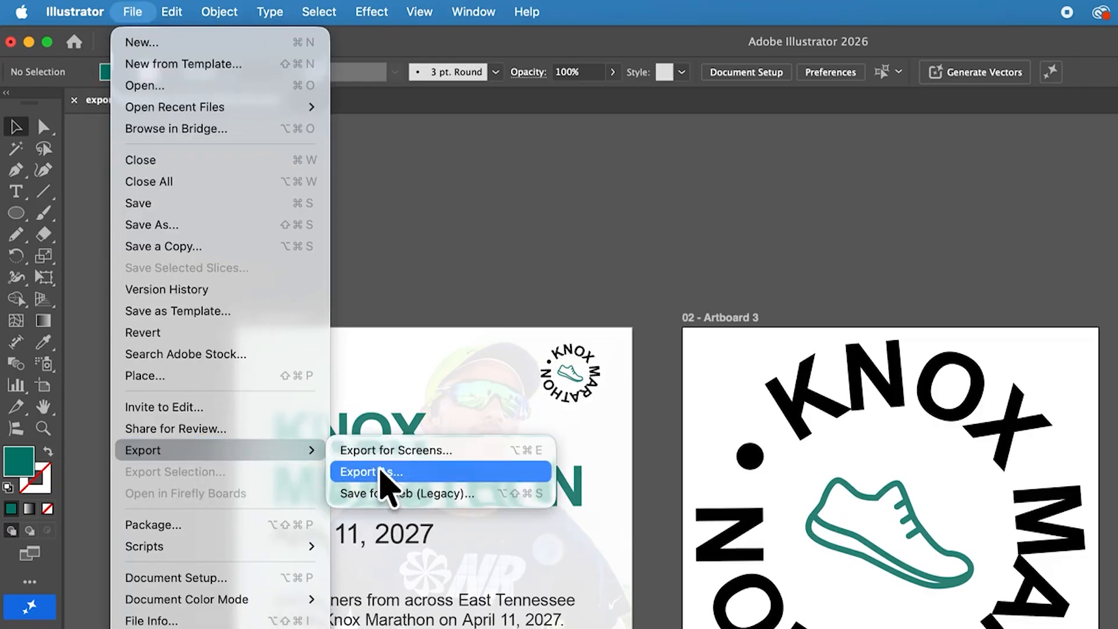
click(385, 474)
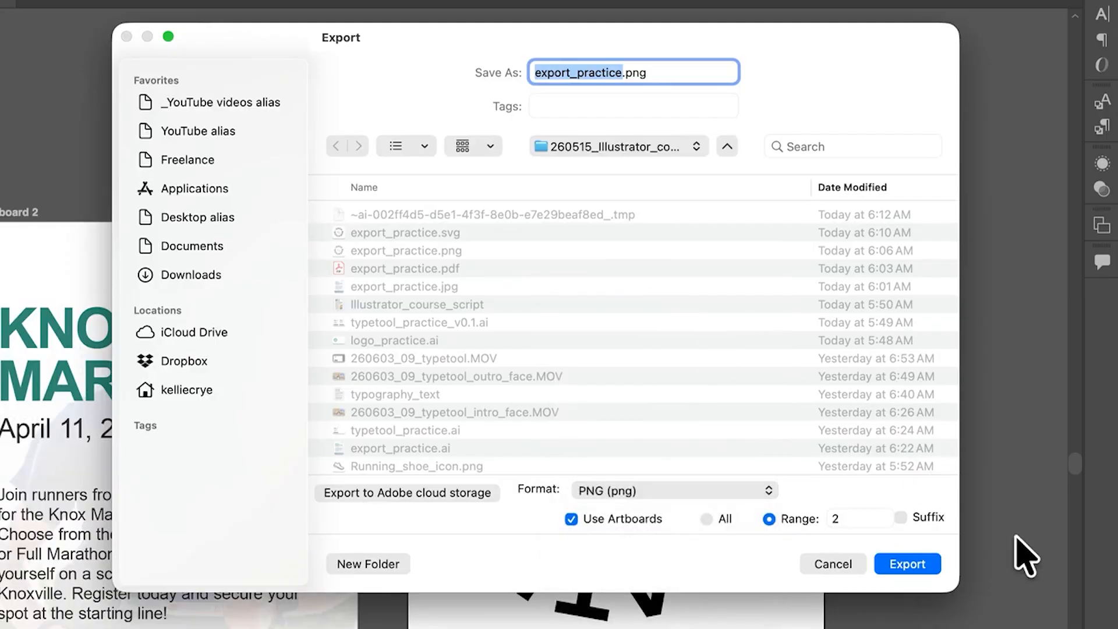
click(923, 560)
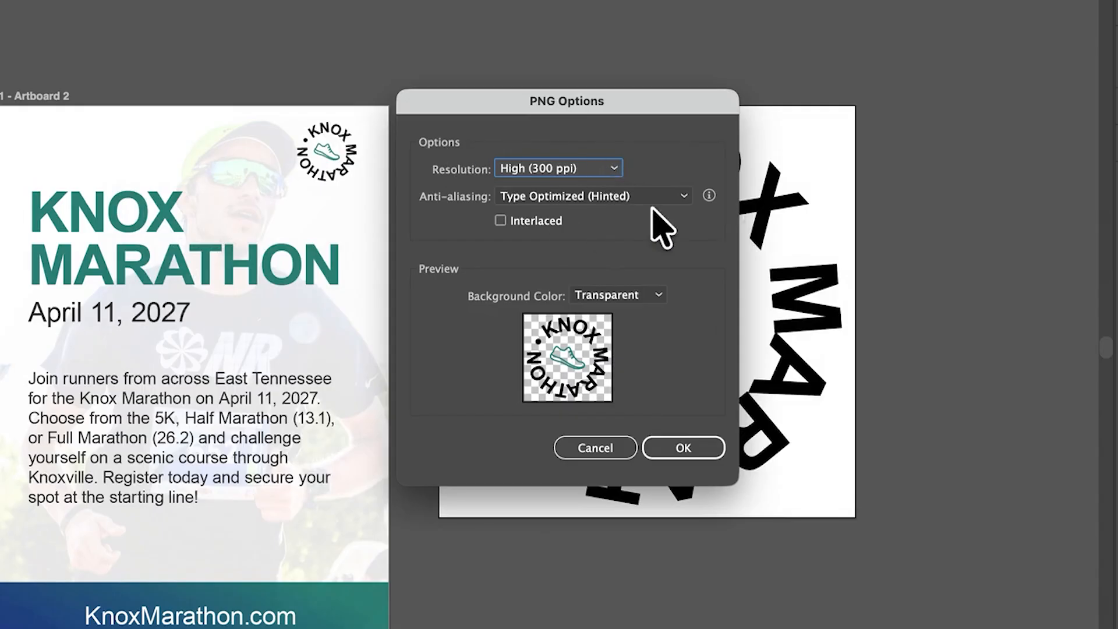
click(614, 168)
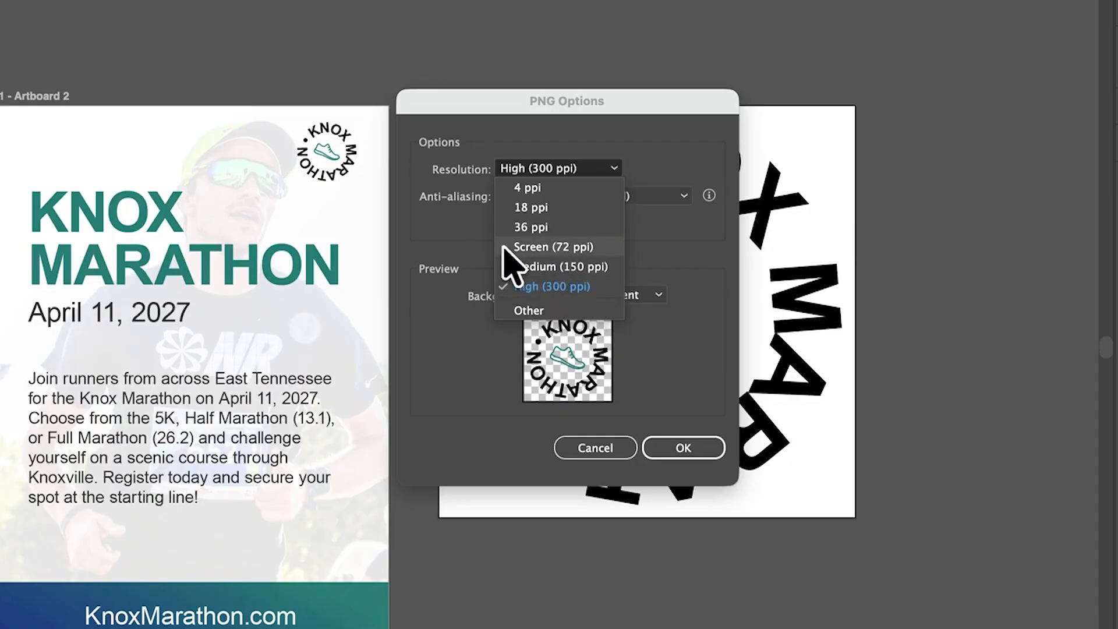
click(553, 247)
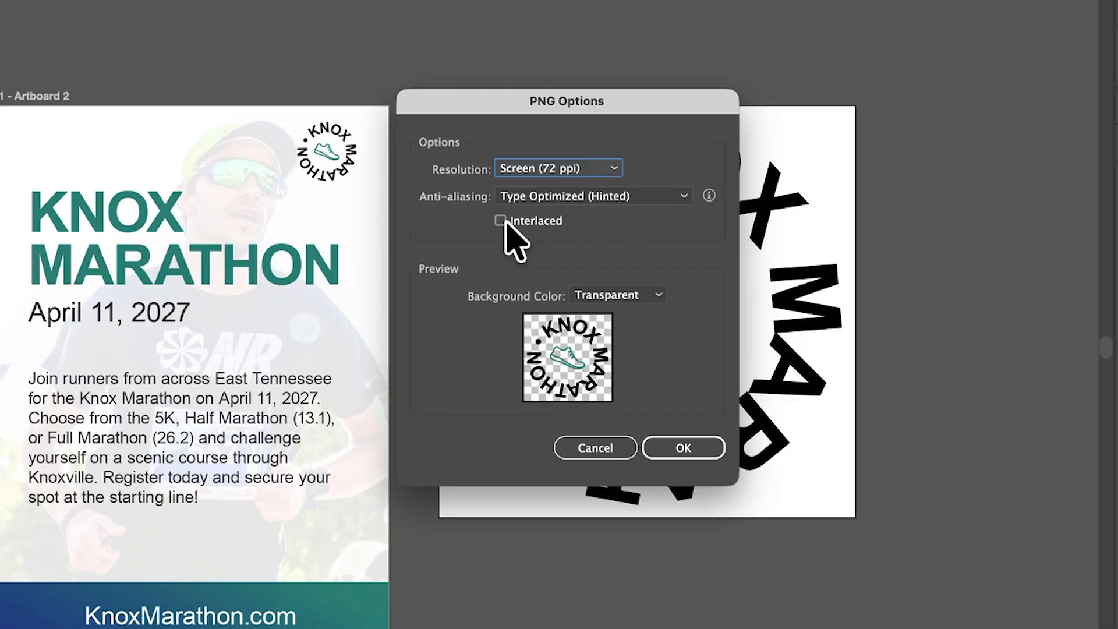
click(611, 445)
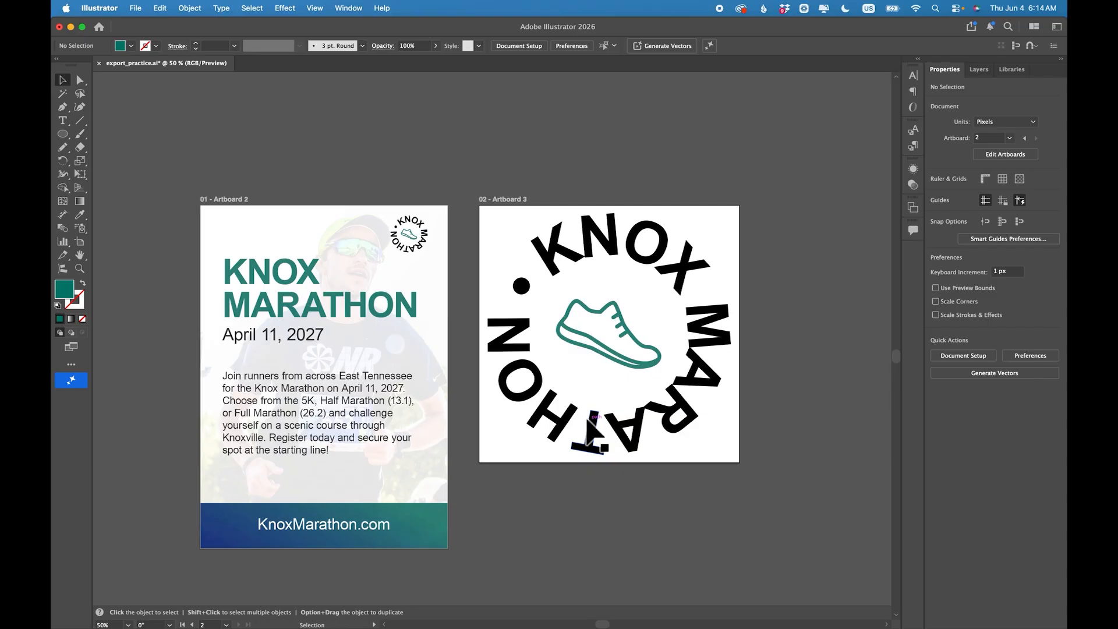